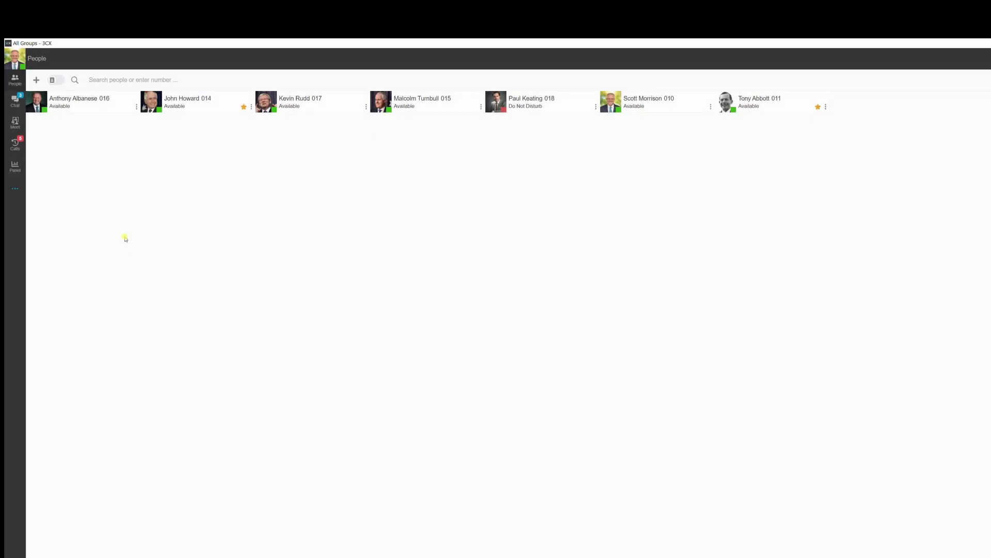
# Show Anthony Albanese's extra contact options, then bring up the dialpad to place a call.
pyautogui.moveTo(70, 109)
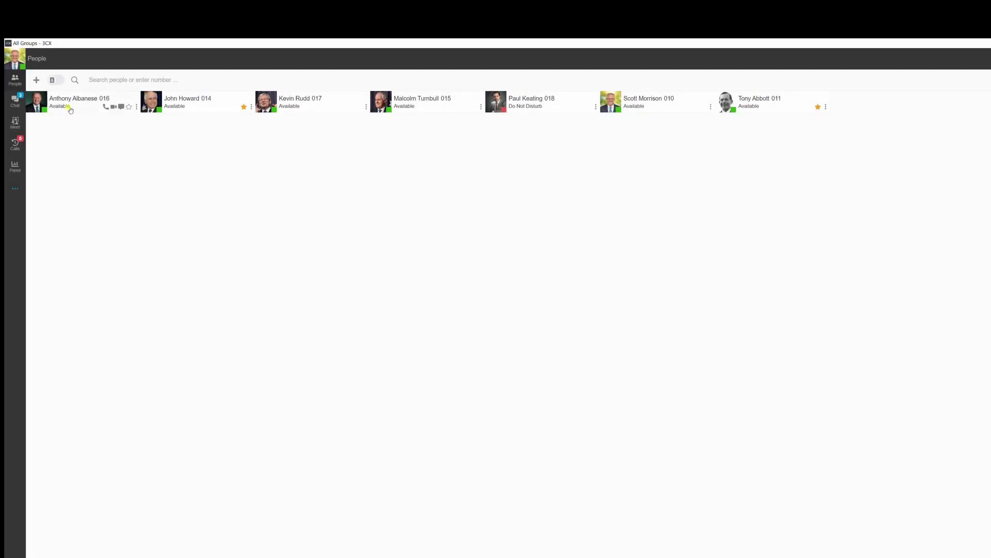
pyautogui.click(136, 106)
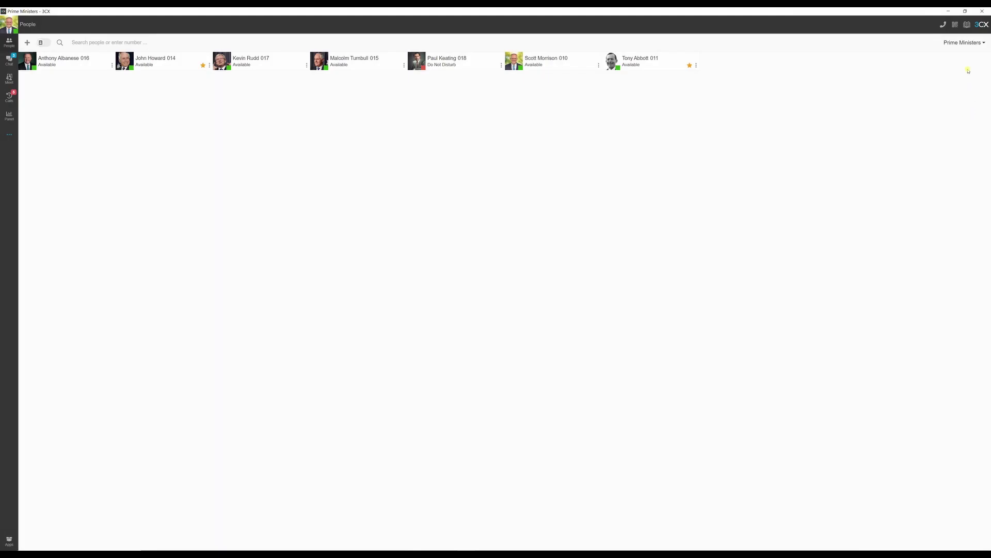
pyautogui.click(943, 24)
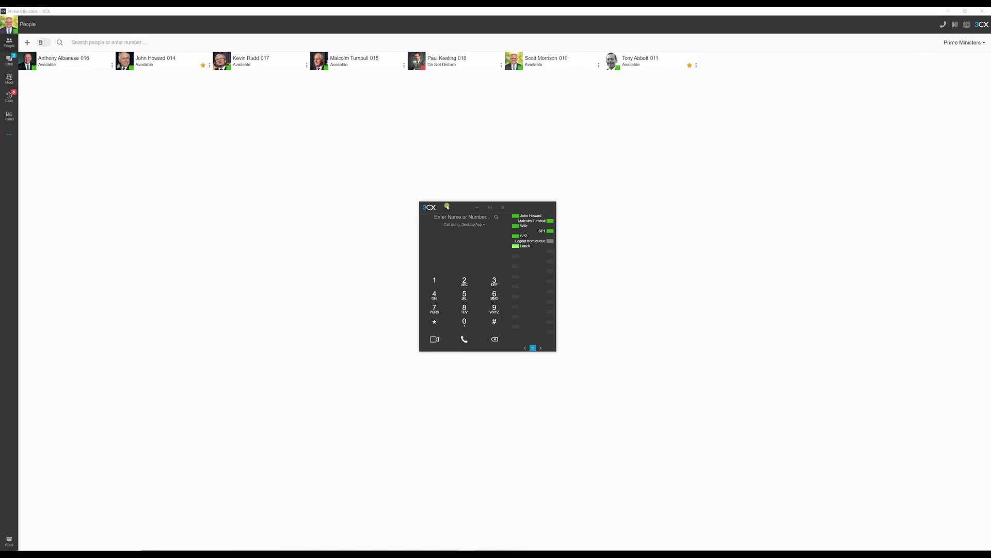
# Confirm calls are placed using the Desktop App.
pyautogui.moveTo(447, 207)
pyautogui.mouseDown()
pyautogui.moveTo(476, 221)
pyautogui.moveTo(457, 215)
pyautogui.mouseUp()
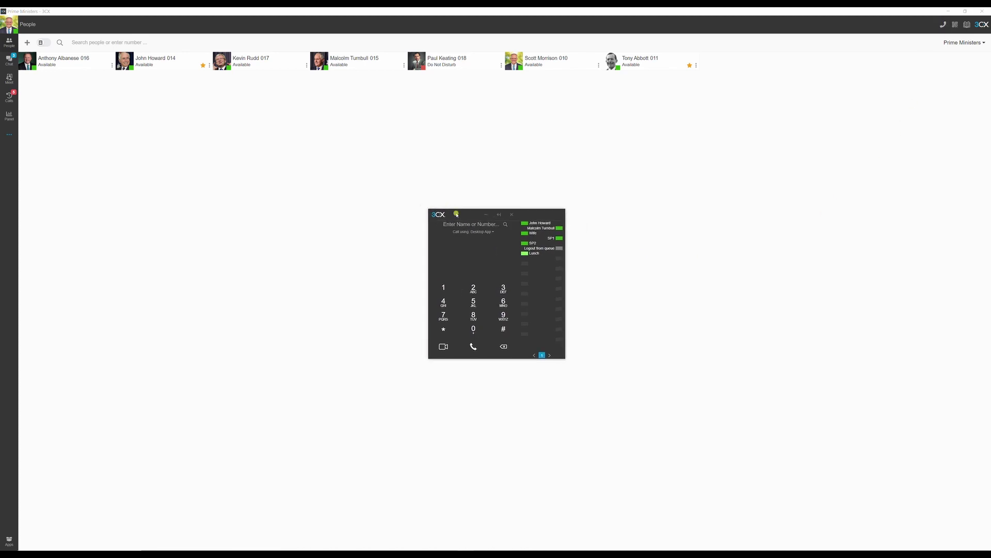
pyautogui.click(473, 231)
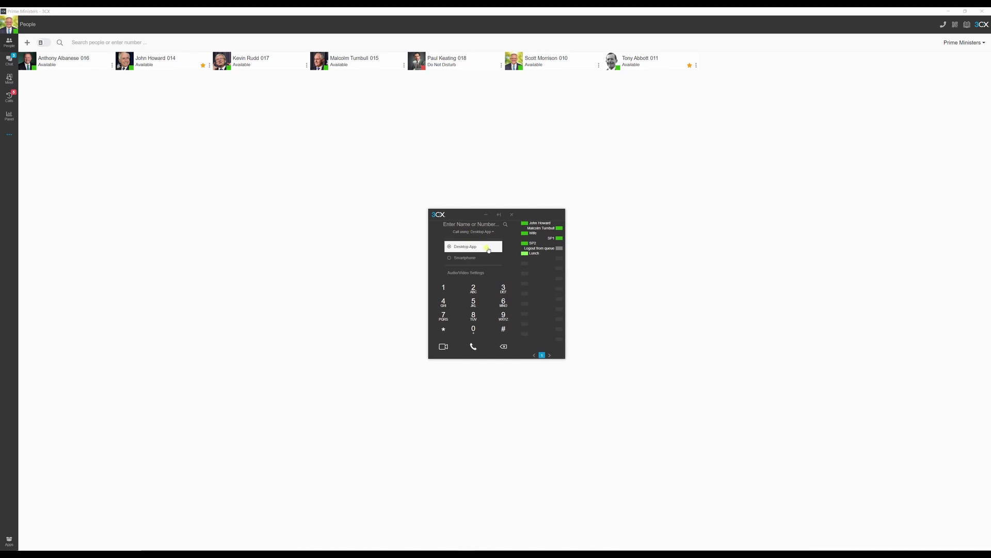
pyautogui.click(511, 249)
# Search 'Malcolm', call Malcolm Turnbull at 015, and put the call on hold.
pyautogui.click(476, 221)
pyautogui.write('Malcolm')
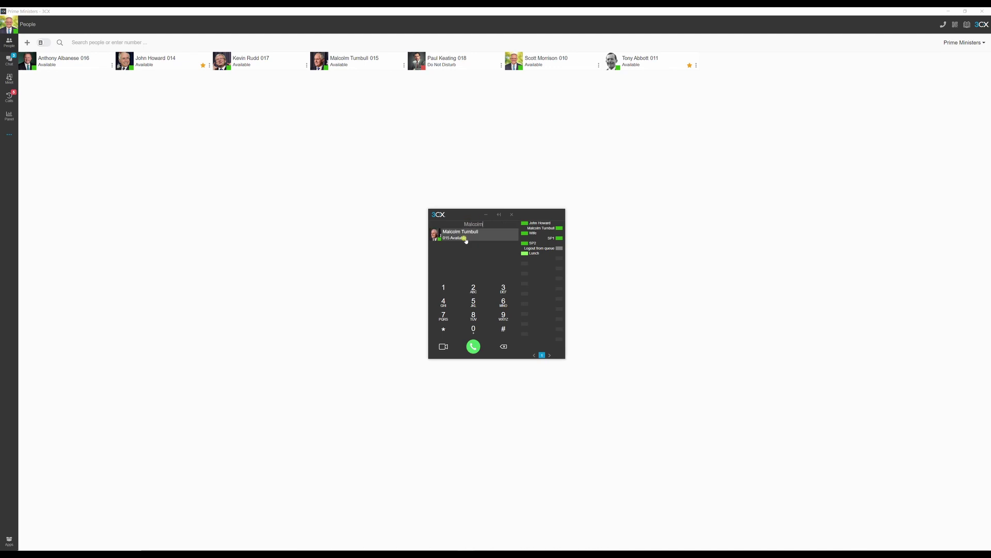
pyautogui.click(464, 238)
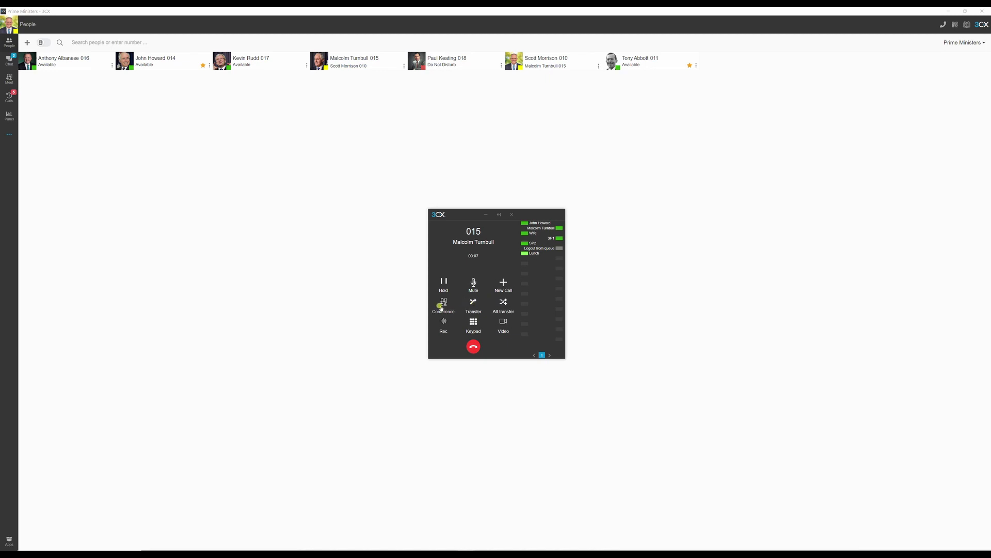
pyautogui.click(441, 284)
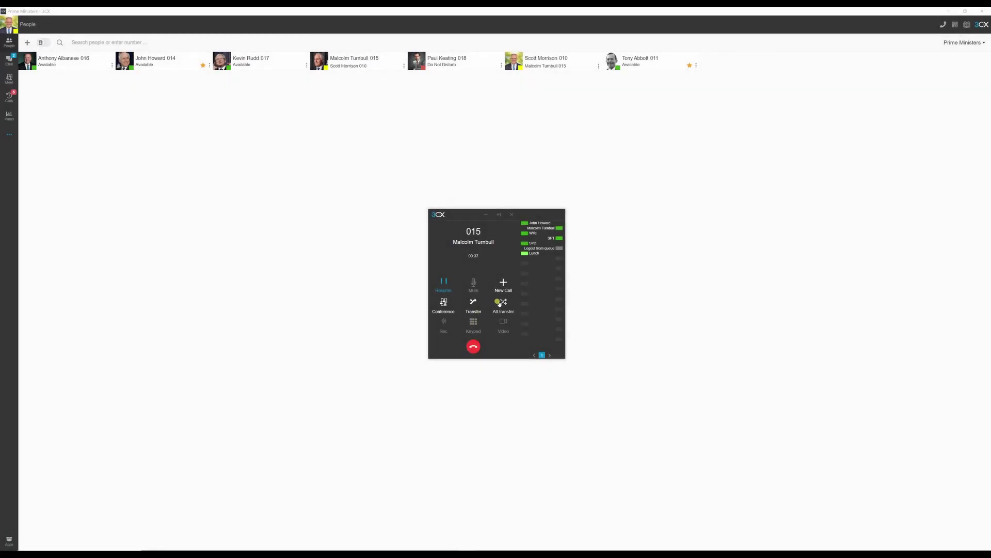
pyautogui.click(501, 303)
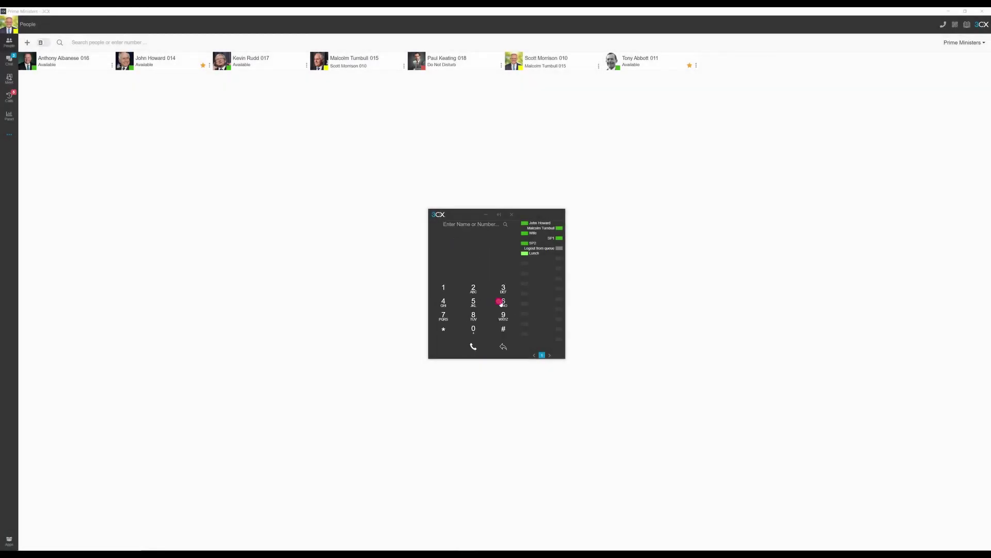
pyautogui.click(467, 222)
pyautogui.write('tony')
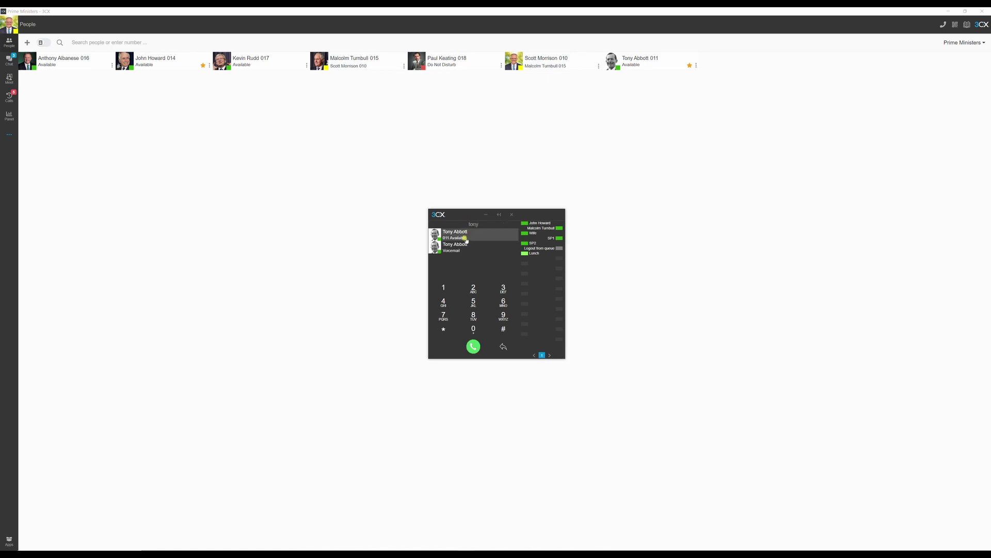
pyautogui.click(465, 235)
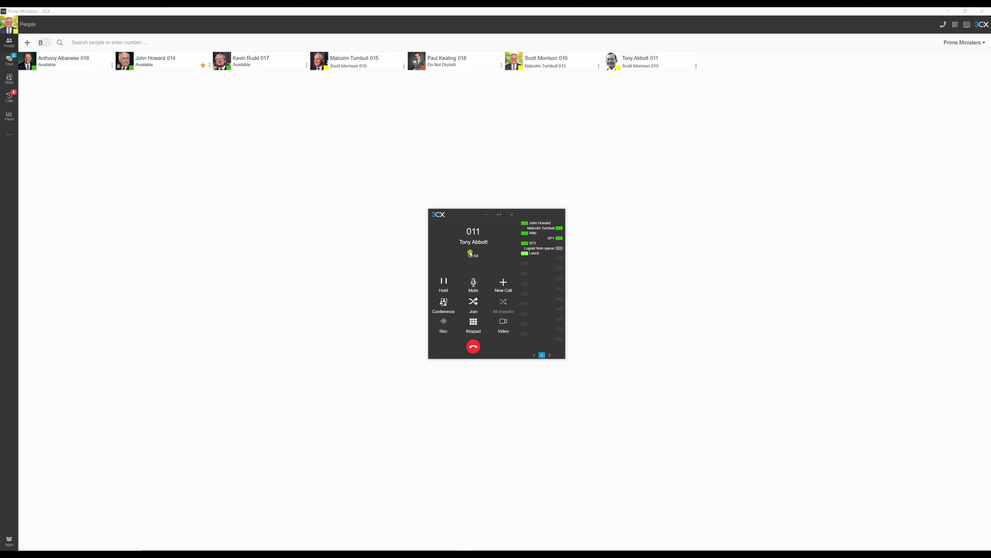
pyautogui.click(472, 309)
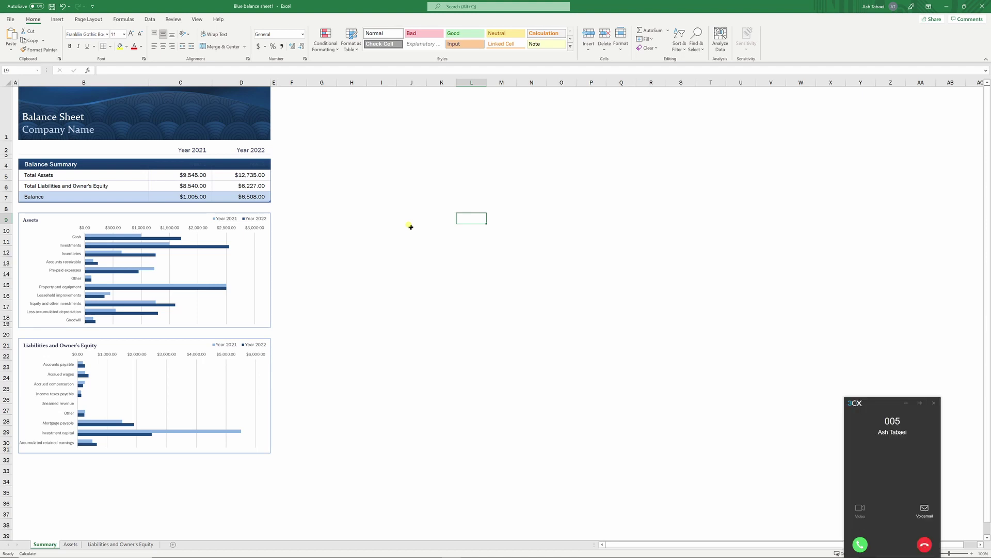
# Answer the incoming call from extension 005 on the bottom-right popup.
pyautogui.click(858, 545)
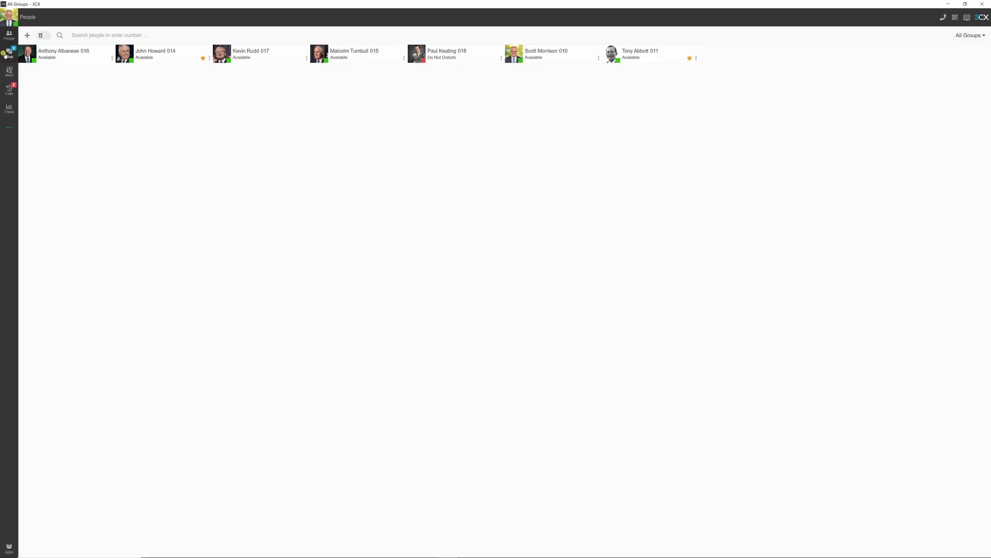
# Browse the Kevin Rudd, Anthony Albanese and John Howard chats, then view the group chat's details.
pyautogui.click(6, 53)
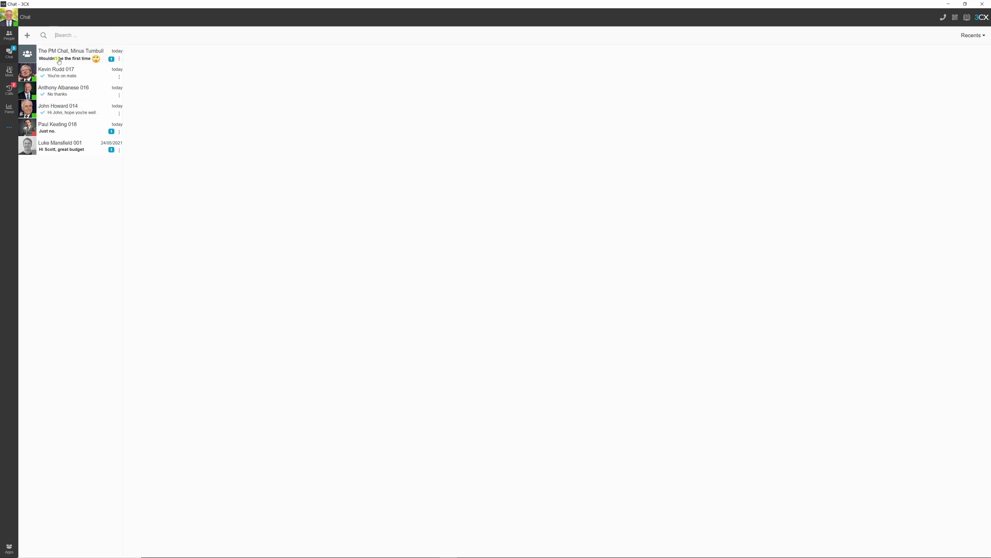
pyautogui.click(94, 77)
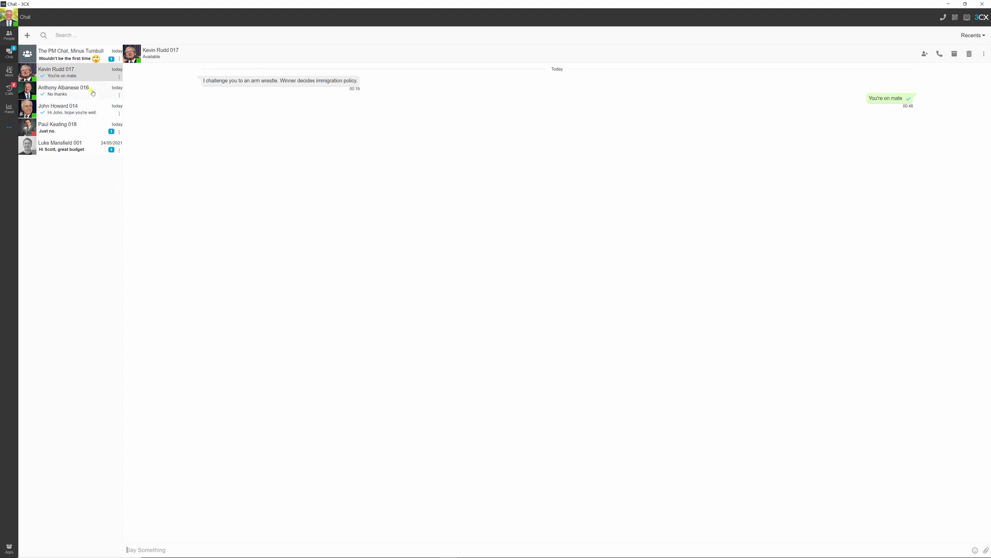
pyautogui.click(93, 93)
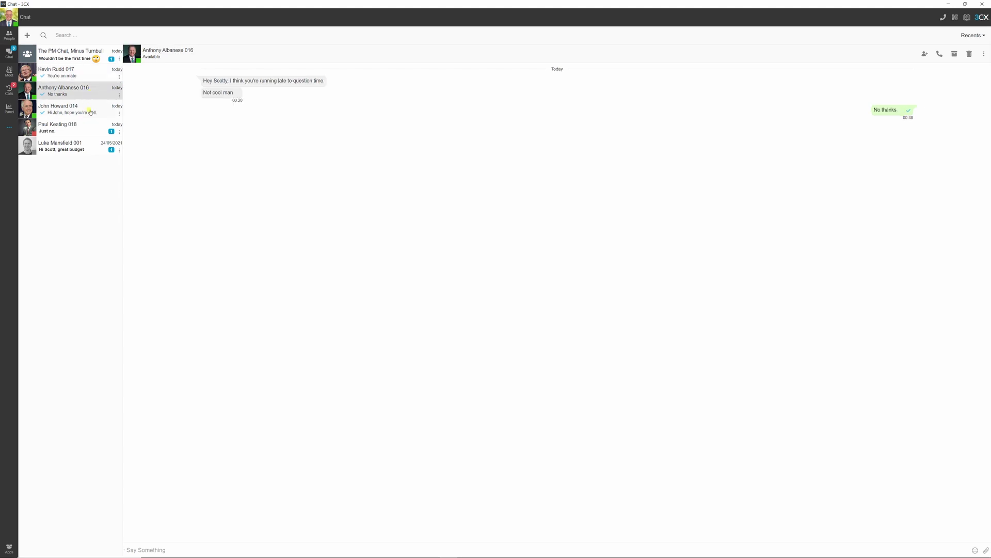
pyautogui.click(90, 111)
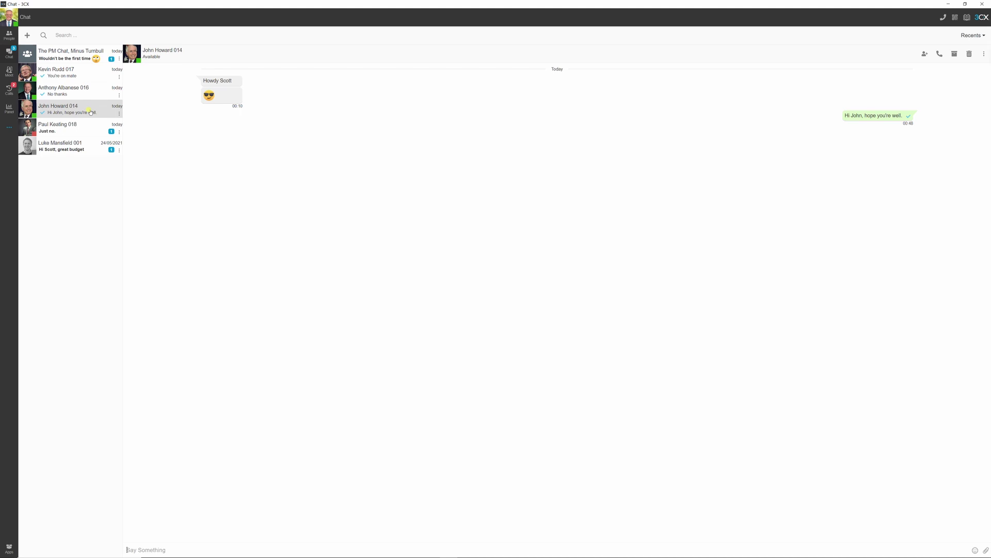
pyautogui.click(79, 57)
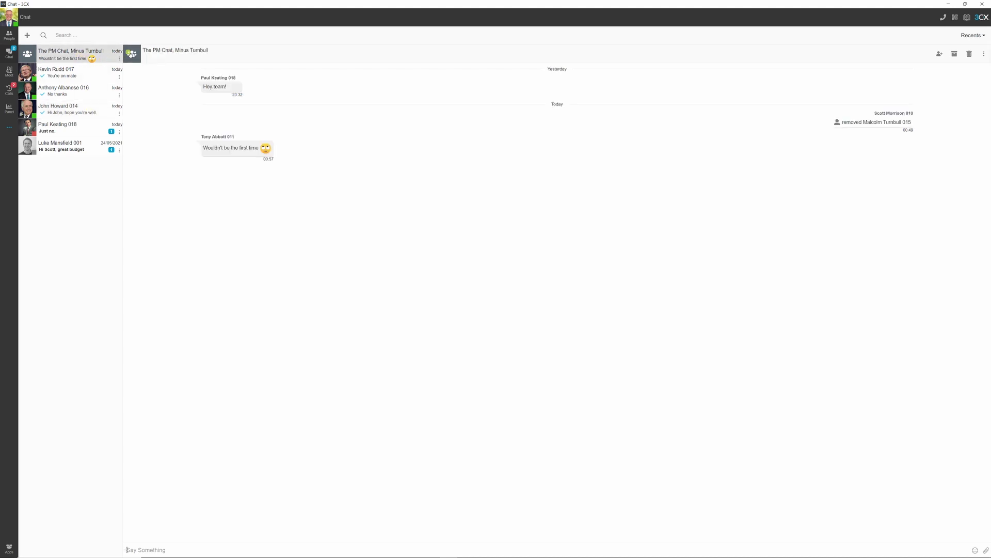
pyautogui.click(161, 54)
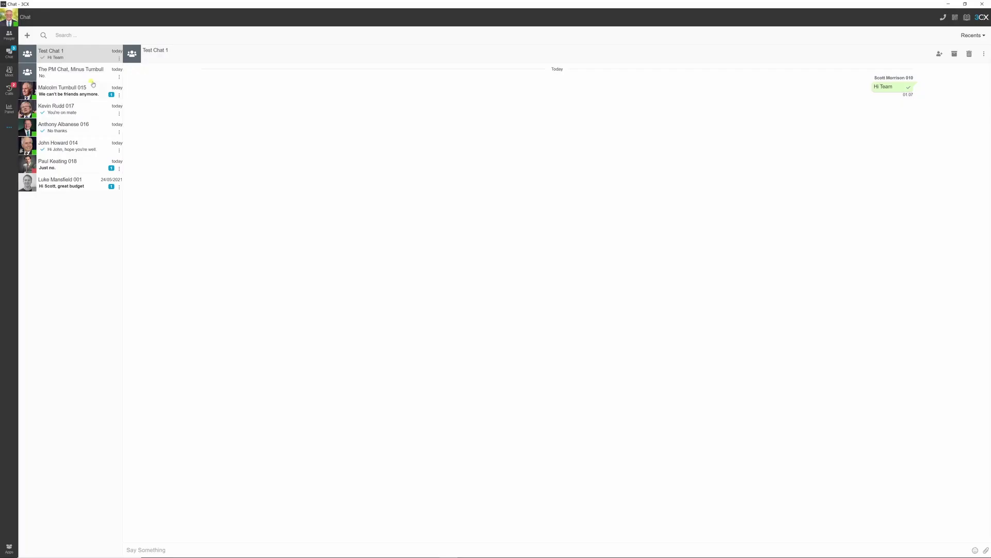
# Start a new Meet conference with type Webinar, scheduled for Later.
pyautogui.click(6, 71)
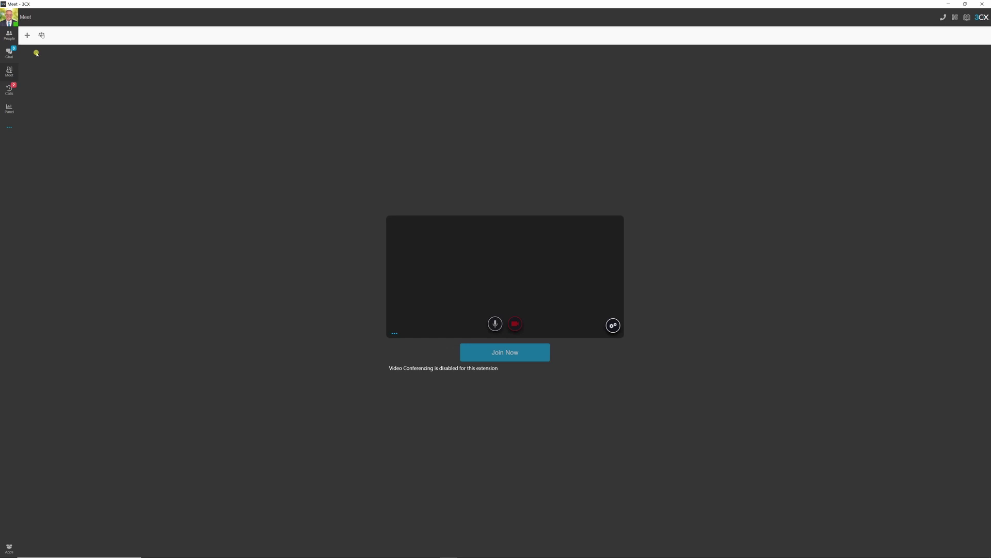
pyautogui.click(26, 36)
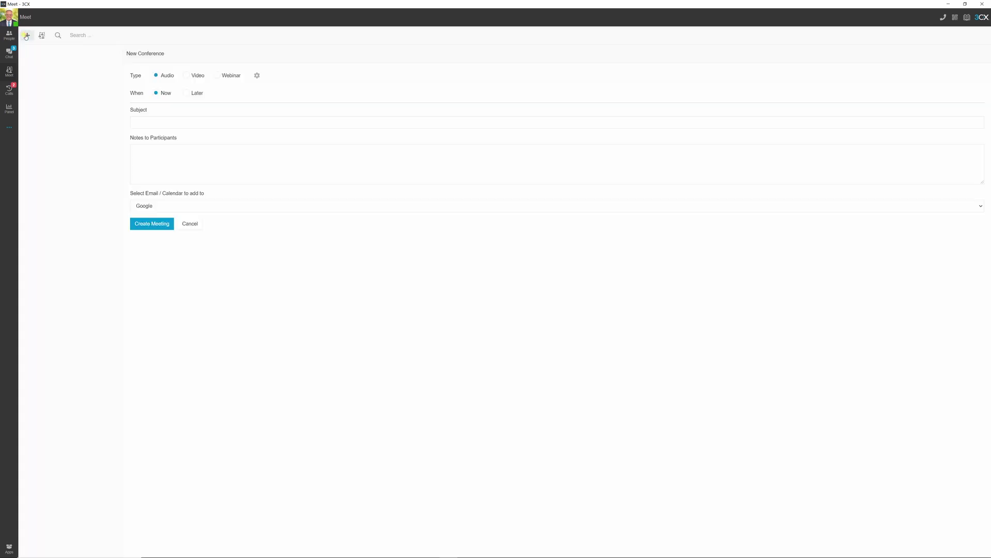
pyautogui.click(191, 75)
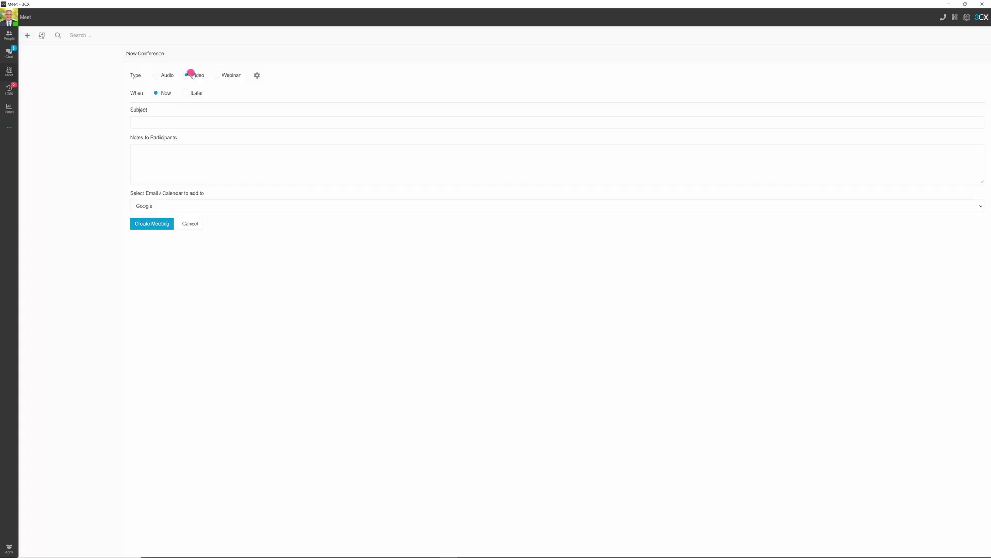
pyautogui.click(222, 76)
pyautogui.click(186, 93)
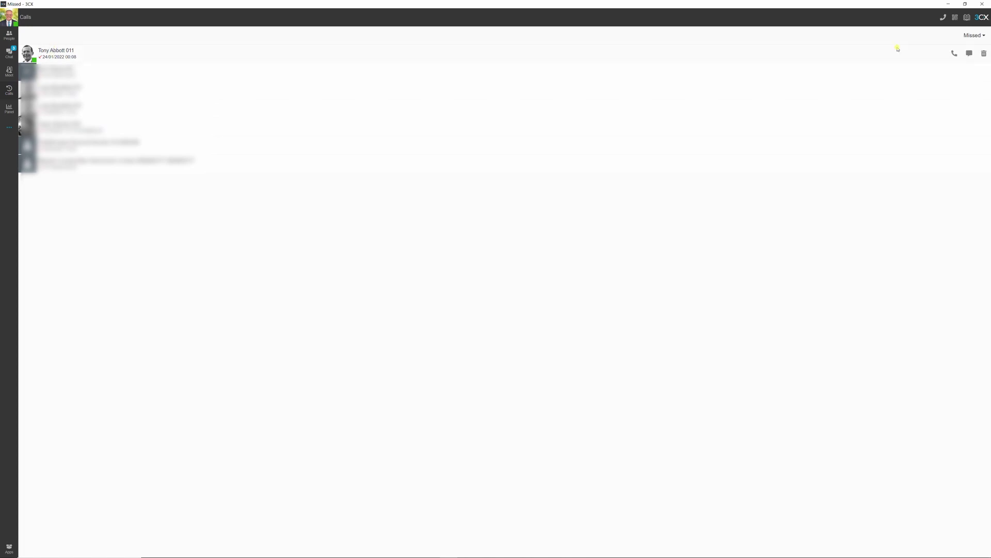
pyautogui.click(969, 37)
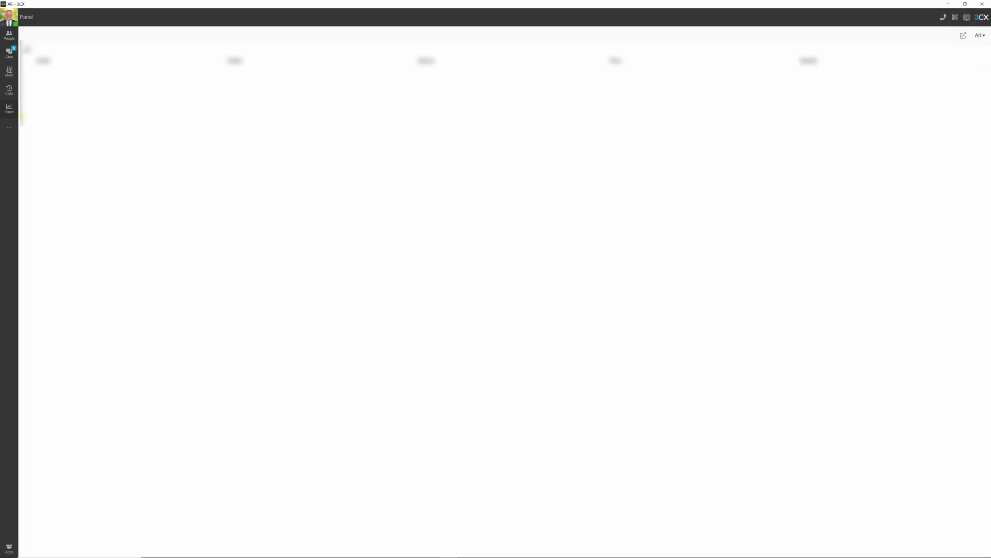
pyautogui.click(9, 127)
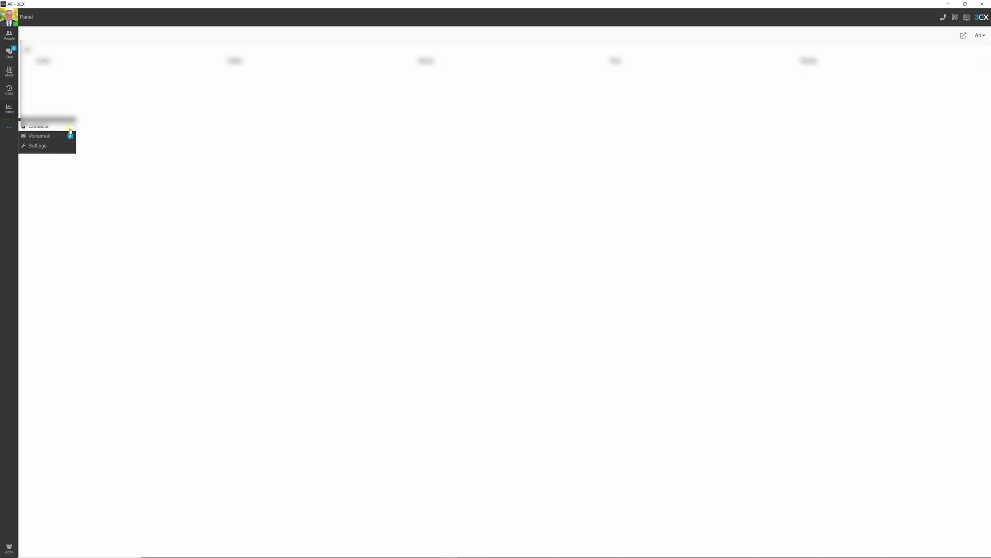
pyautogui.click(70, 130)
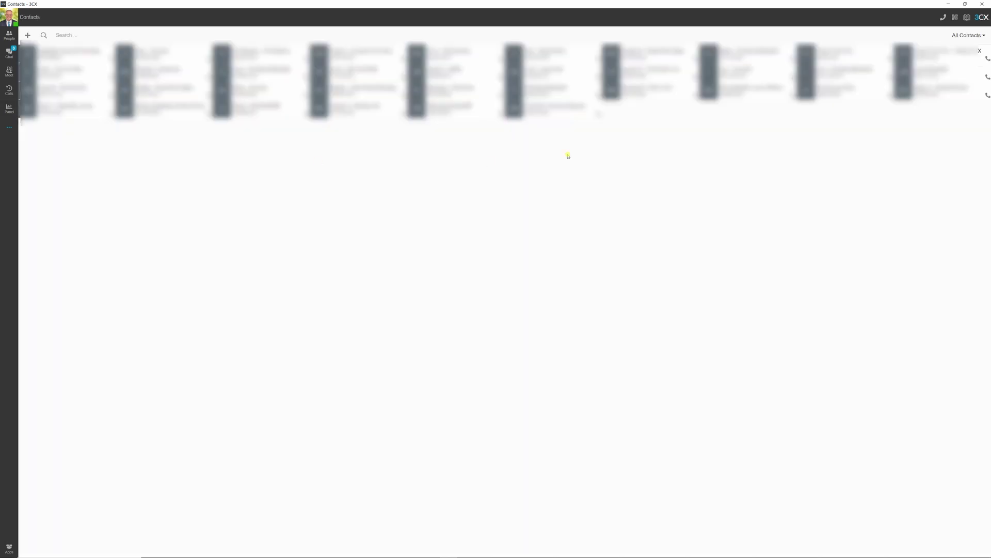
pyautogui.click(968, 36)
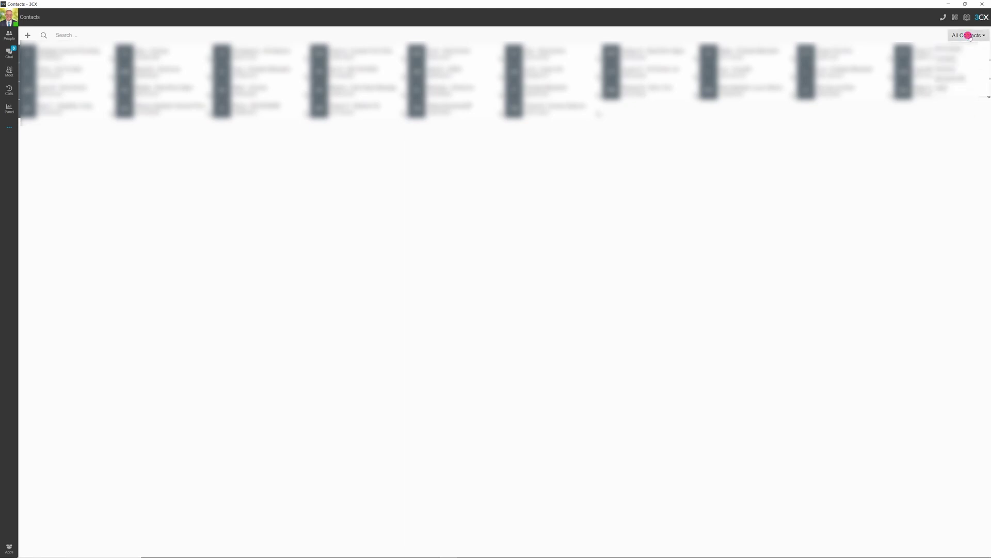
pyautogui.click(949, 59)
pyautogui.click(969, 35)
pyautogui.click(958, 60)
pyautogui.click(971, 35)
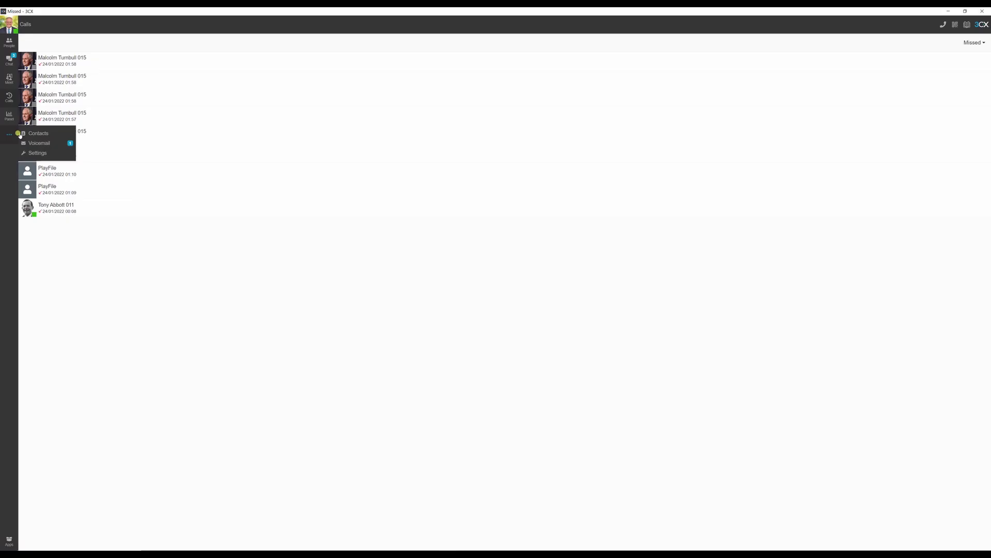
# Read the newest voicemail's transcription, then listen to it by answering the playback call.
pyautogui.click(50, 142)
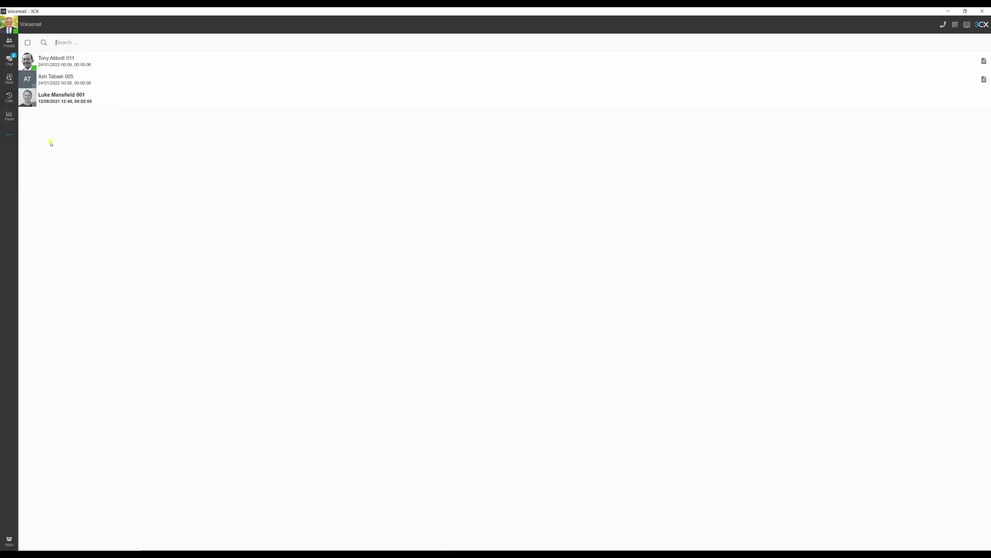
pyautogui.moveTo(146, 63)
pyautogui.click(982, 62)
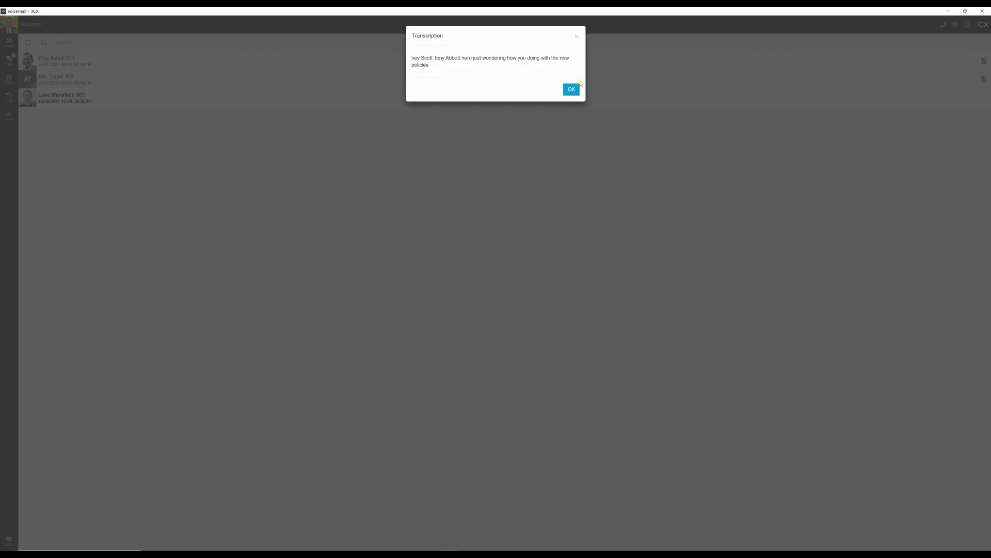
pyautogui.click(575, 89)
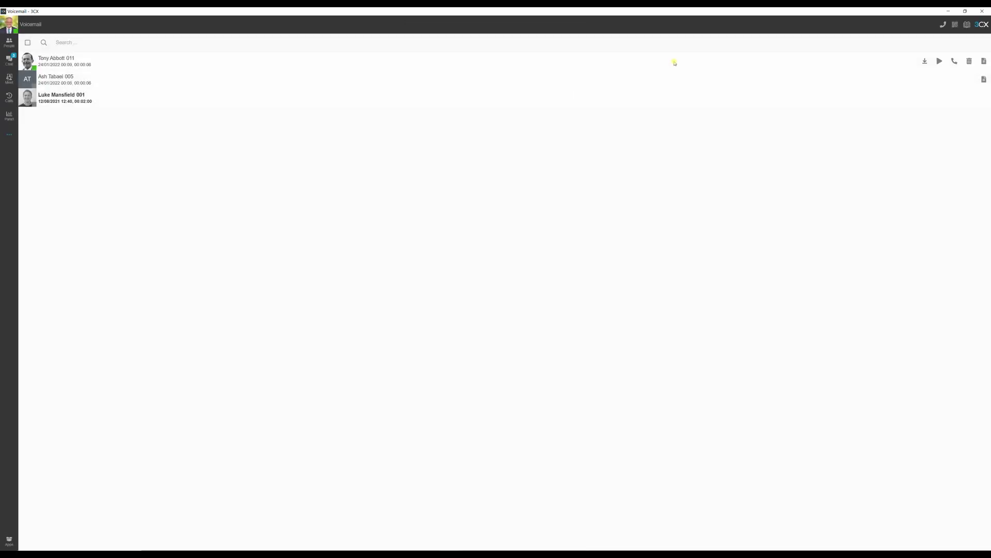
pyautogui.click(939, 62)
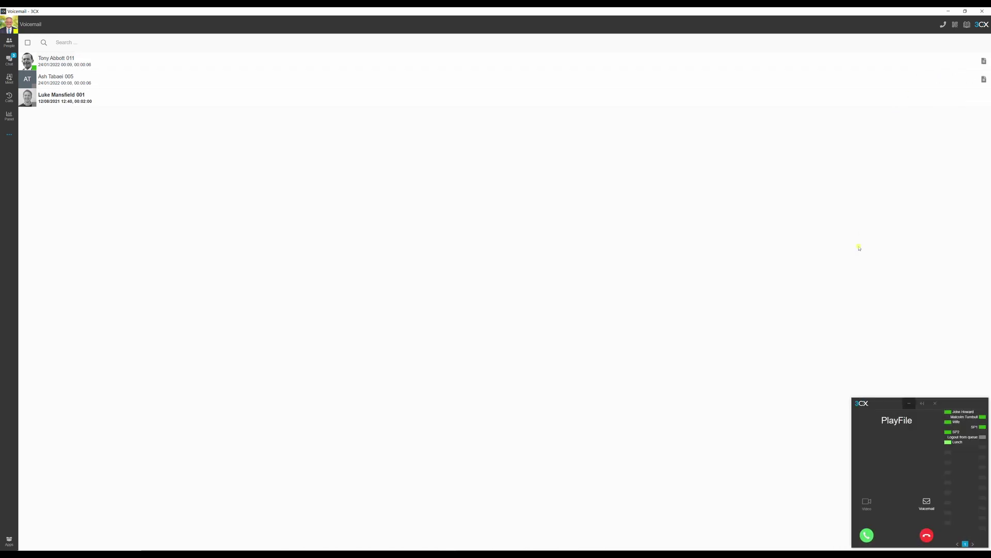
pyautogui.click(866, 534)
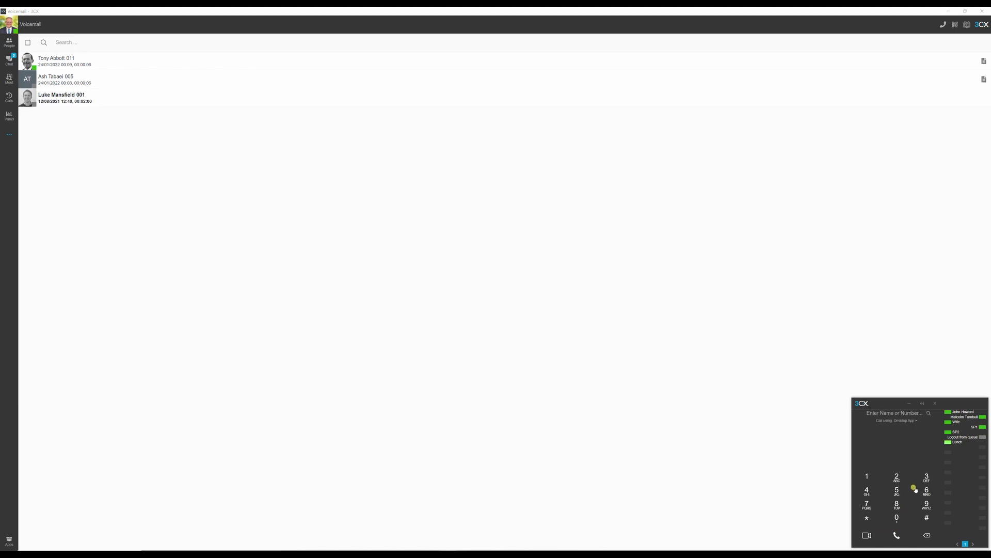
pyautogui.click(935, 403)
# Download the newest voicemail as a WAV file and open it from Explorer to play.
pyautogui.moveTo(877, 69)
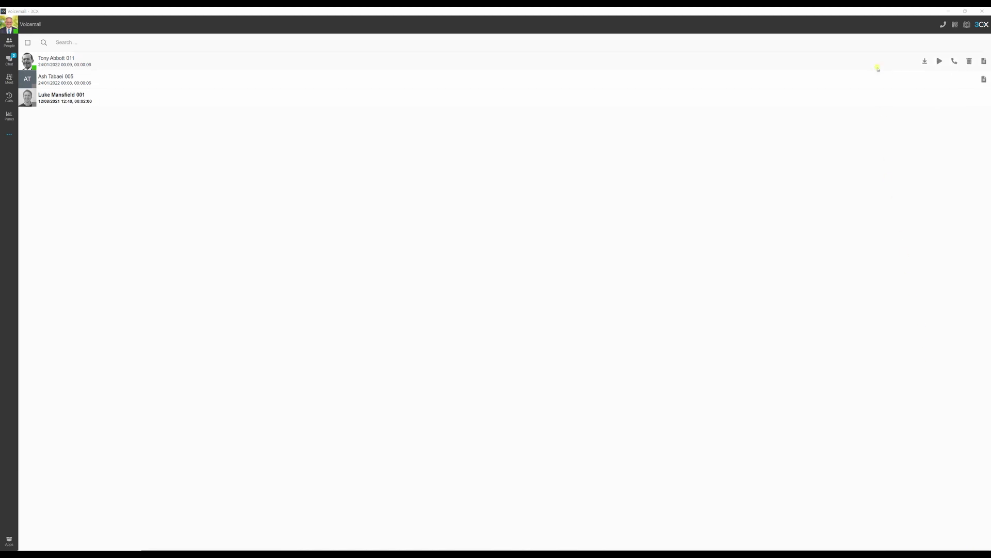
pyautogui.click(925, 62)
pyautogui.doubleClick(630, 235)
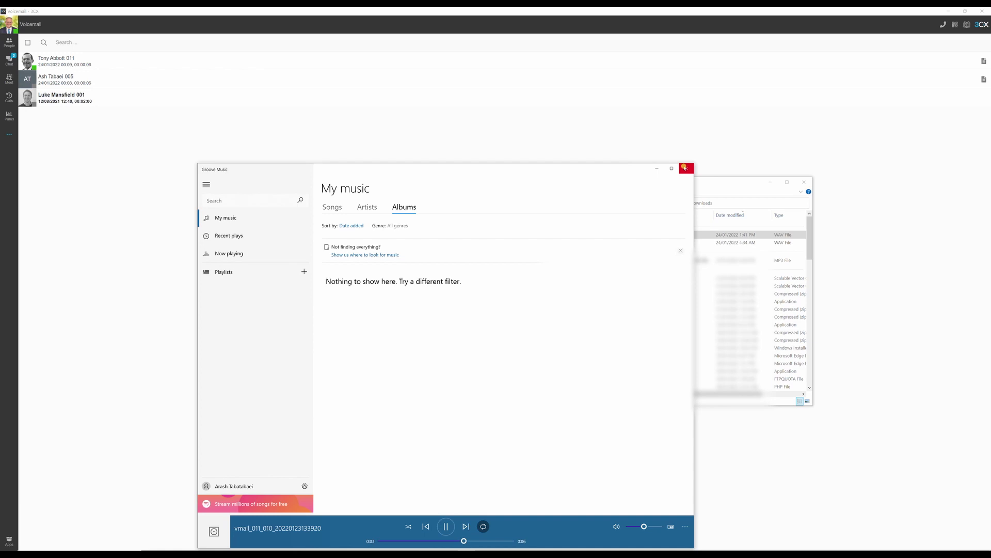
# Close the Groove Music player window.
pyautogui.click(685, 168)
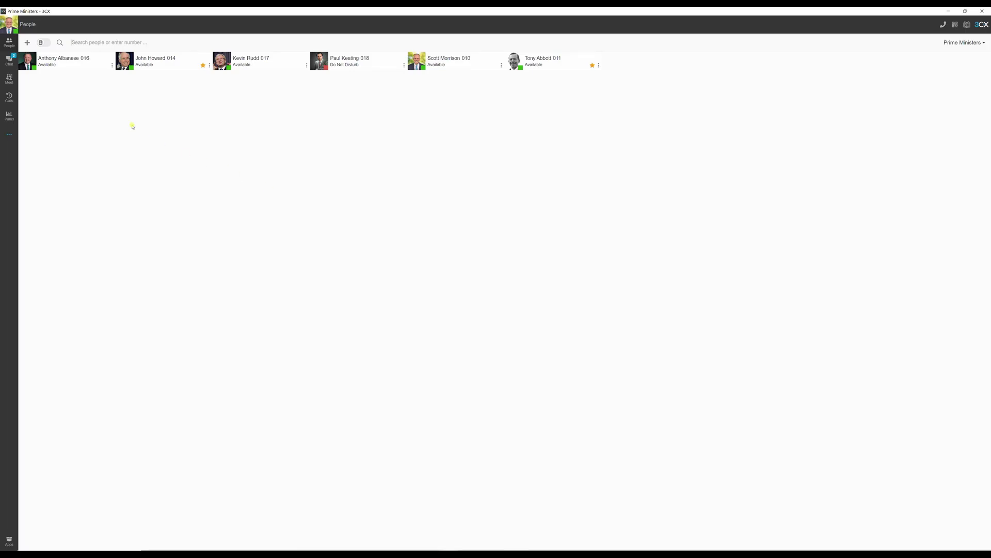
# Change your status to Away, then to Business Trip, and open Settings.
pyautogui.click(12, 26)
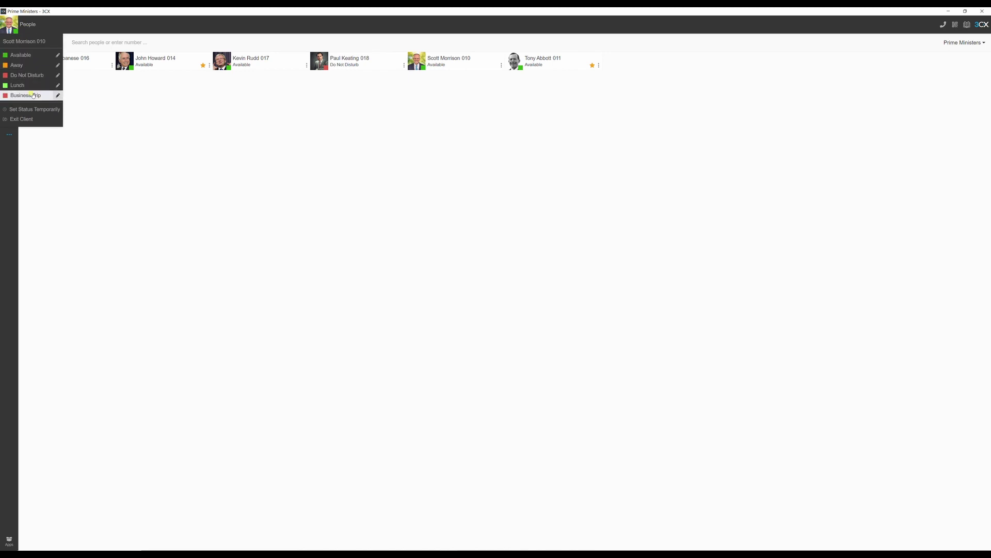
pyautogui.click(31, 67)
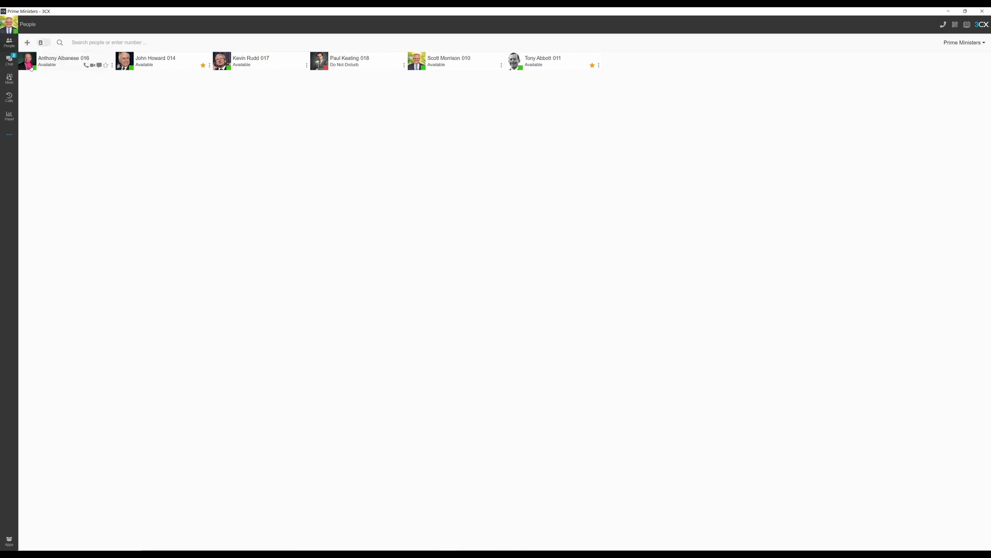
pyautogui.click(12, 31)
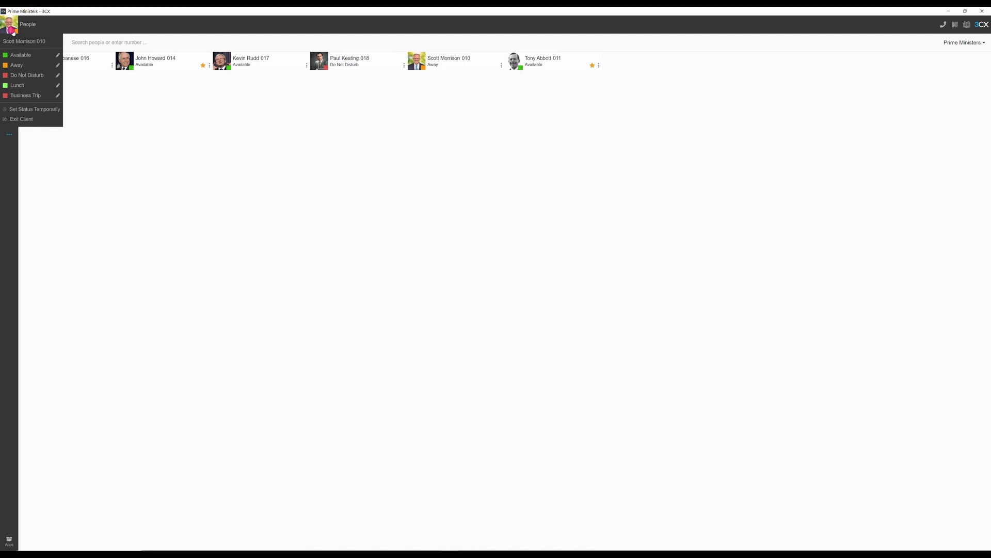
pyautogui.click(37, 95)
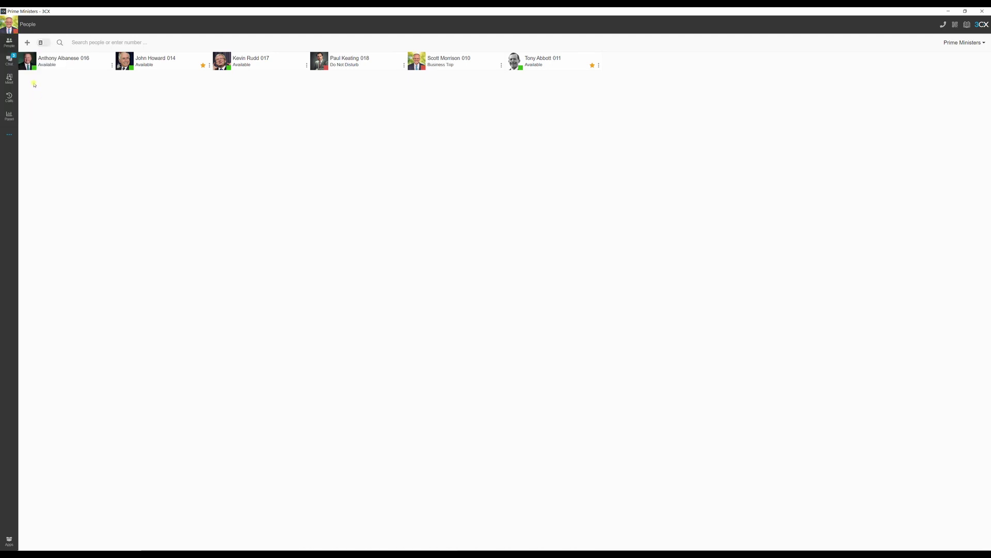
pyautogui.click(8, 135)
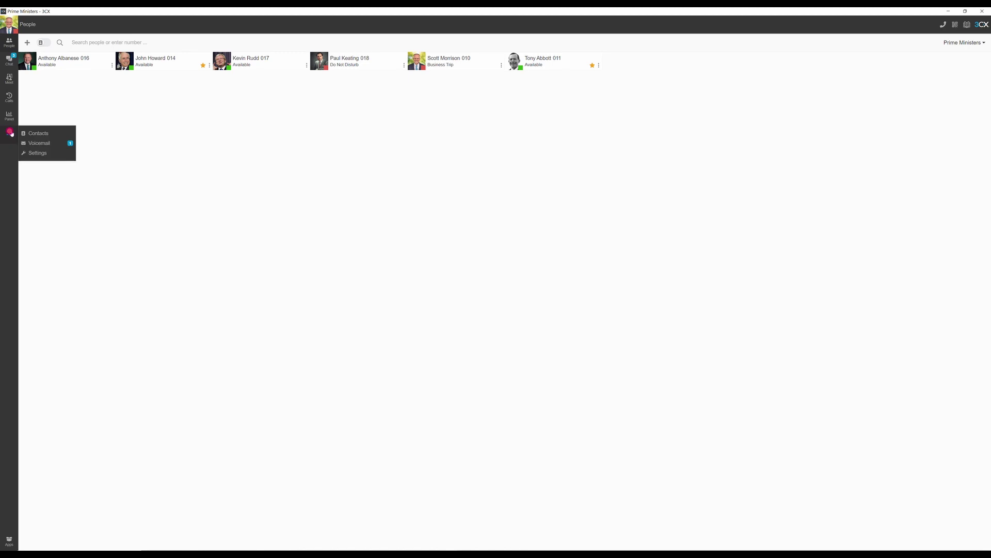
pyautogui.click(58, 154)
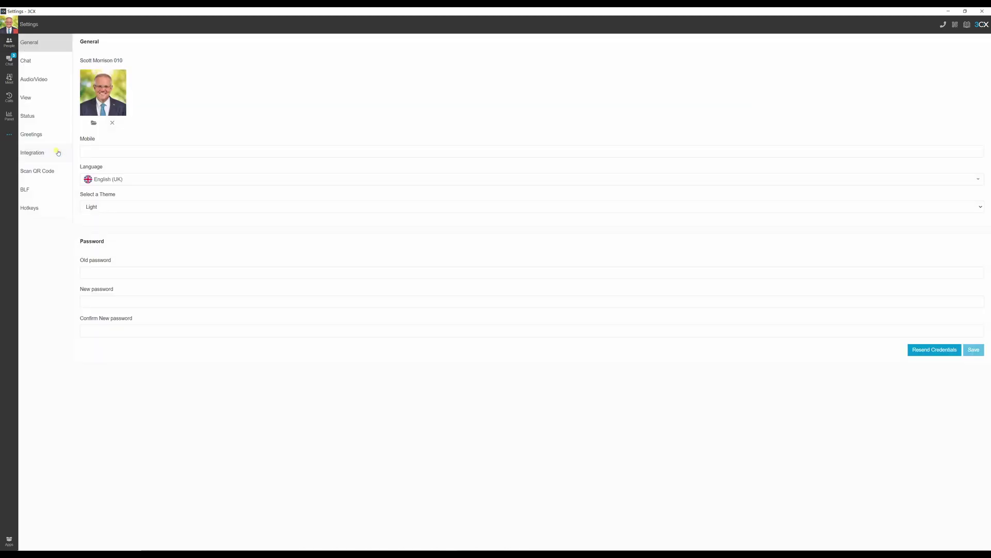
# Set the Business Trip status message to "I'm in Hawaii.".
pyautogui.click(46, 117)
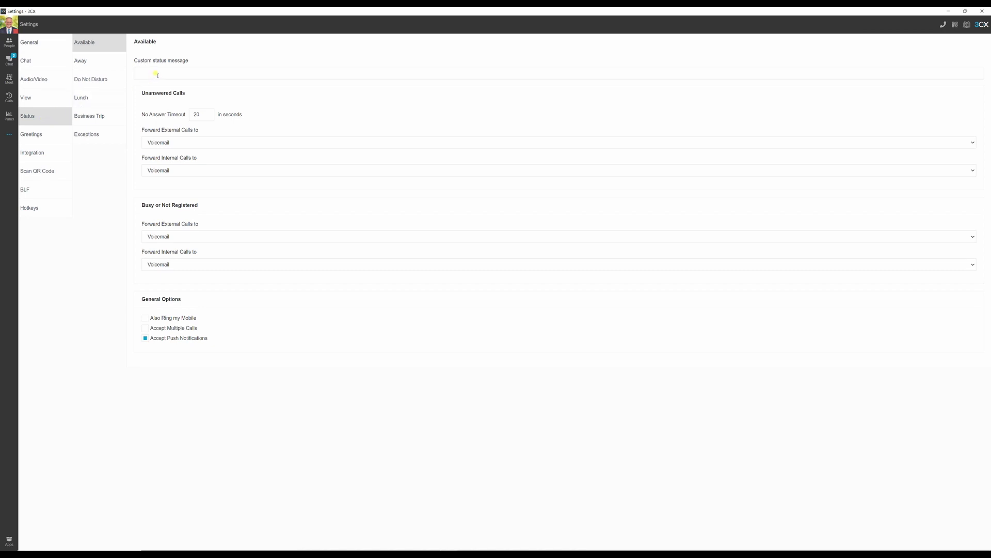
pyautogui.click(107, 116)
pyautogui.click(161, 75)
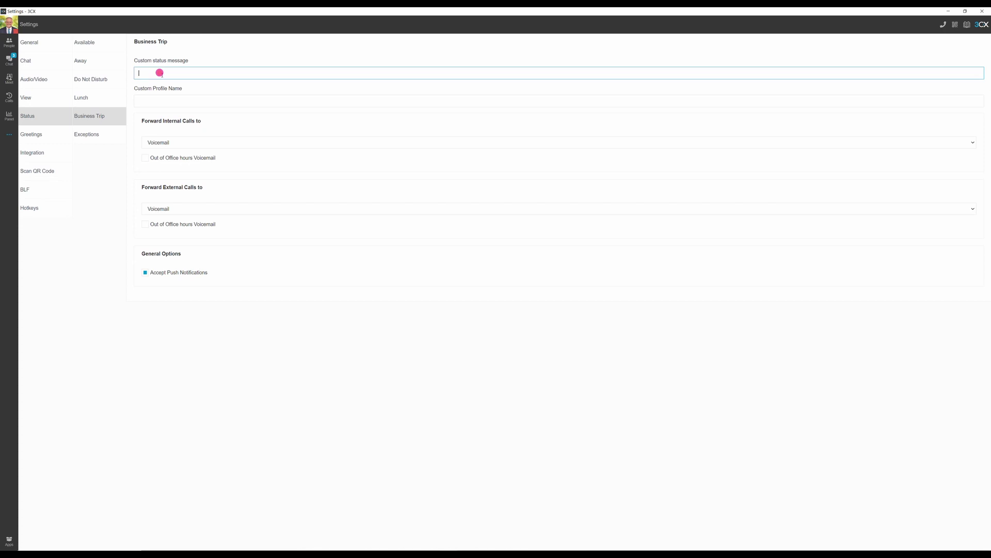
pyautogui.write("I'm in Hawaii.")
pyautogui.click(258, 322)
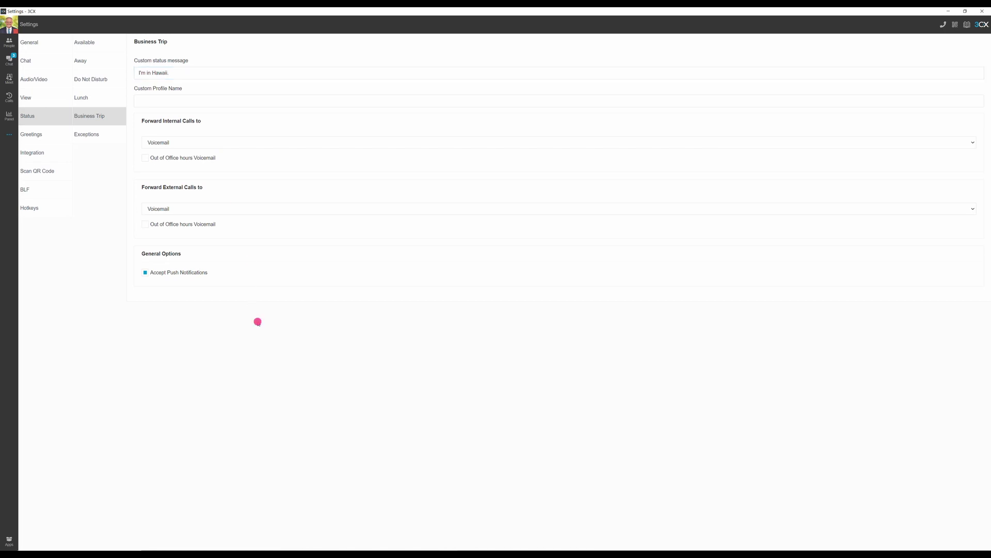
# Forward Business Trip external calls to extension 016.
pyautogui.click(160, 210)
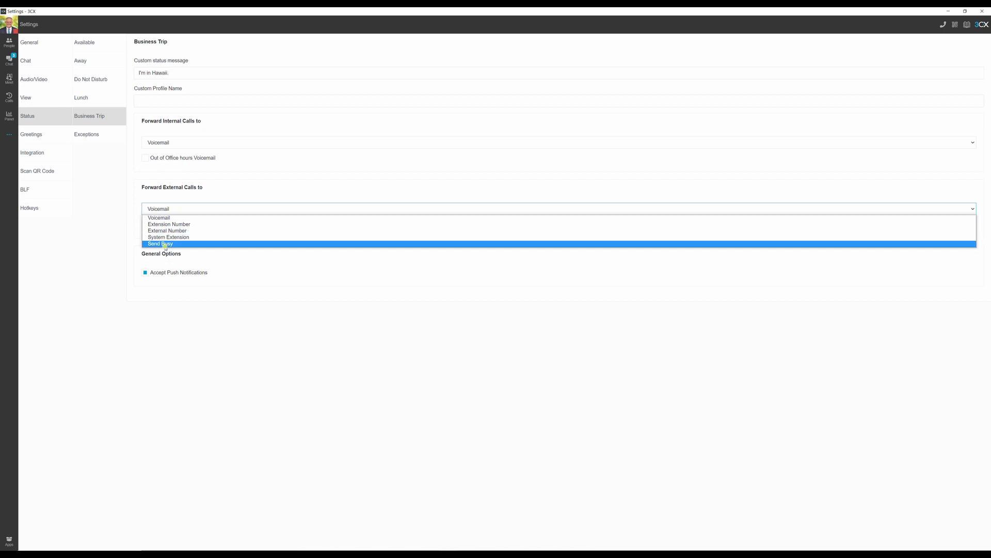
pyautogui.click(171, 225)
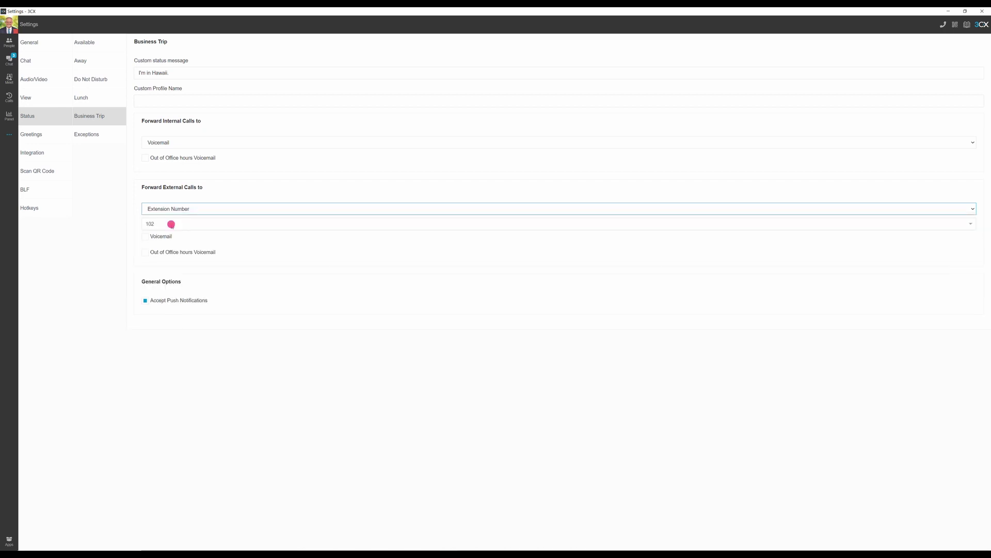
pyautogui.click(172, 226)
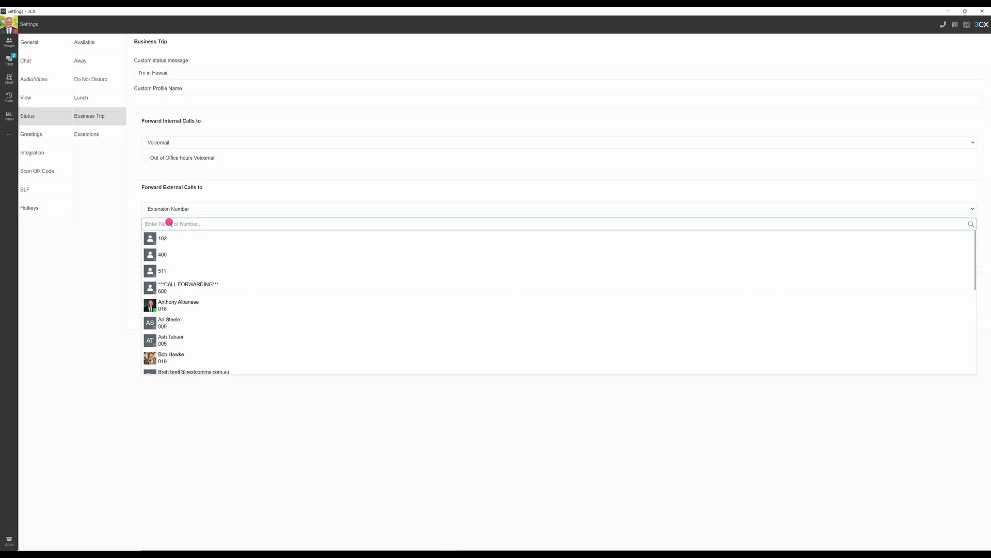
pyautogui.click(182, 308)
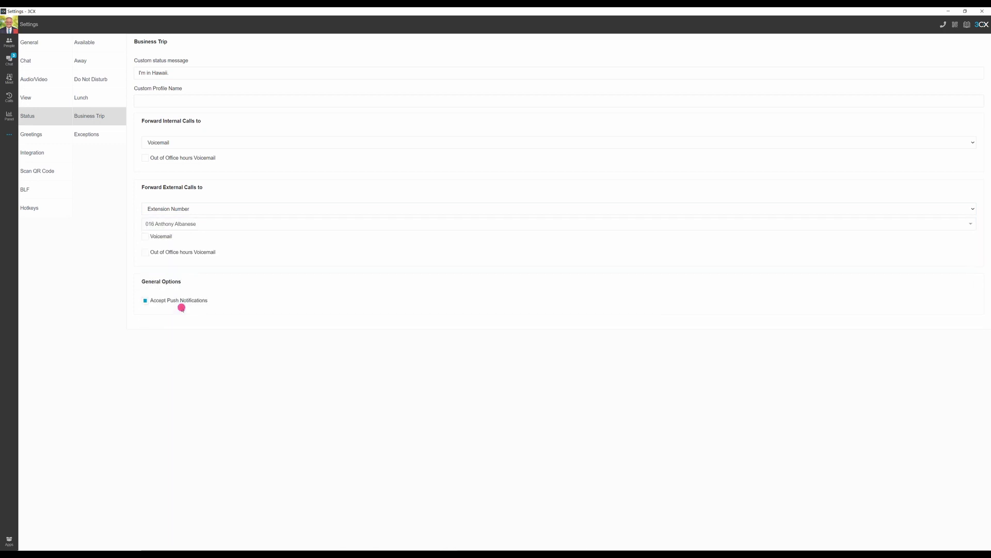
# Play back the Default greeting in Greetings settings and answer its PlayFile call.
pyautogui.click(47, 136)
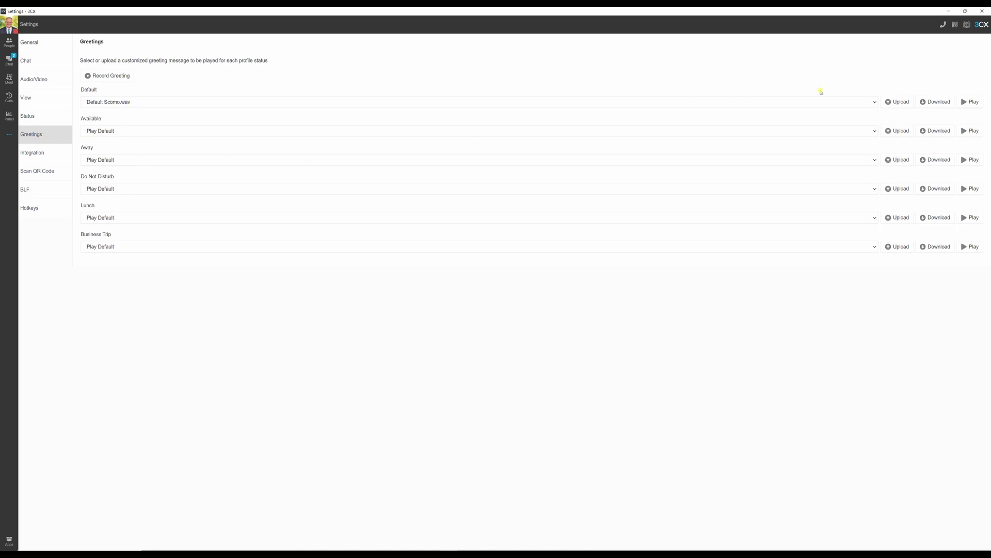
pyautogui.click(971, 104)
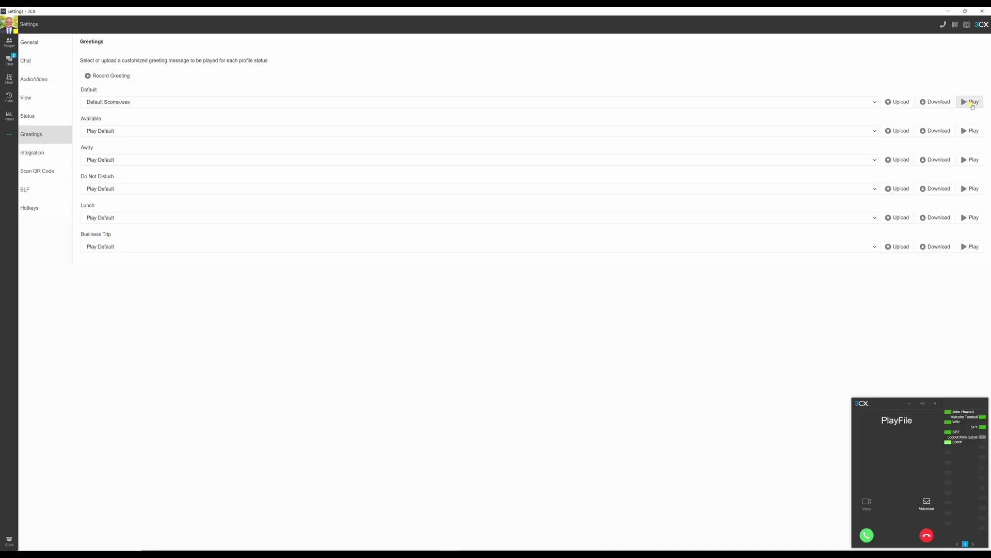
pyautogui.click(867, 534)
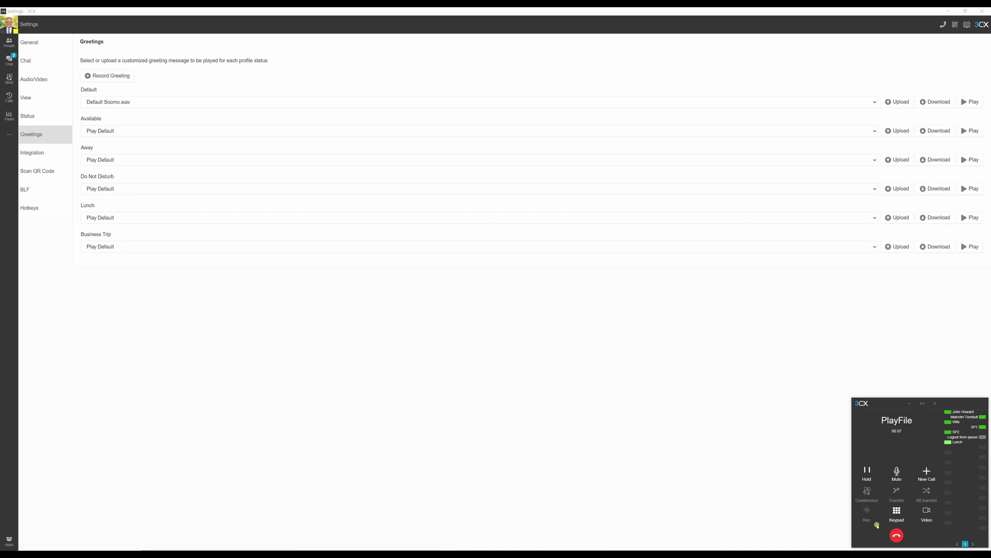
# Hang up the greeting playback call, close the dialer, and try Record Greeting.
pyautogui.click(893, 533)
pyautogui.click(936, 403)
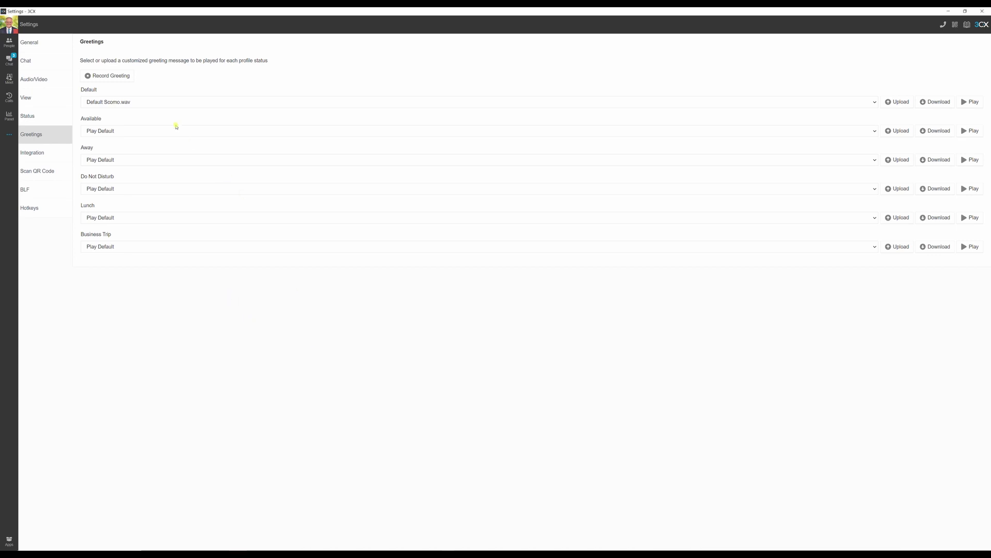
pyautogui.click(124, 76)
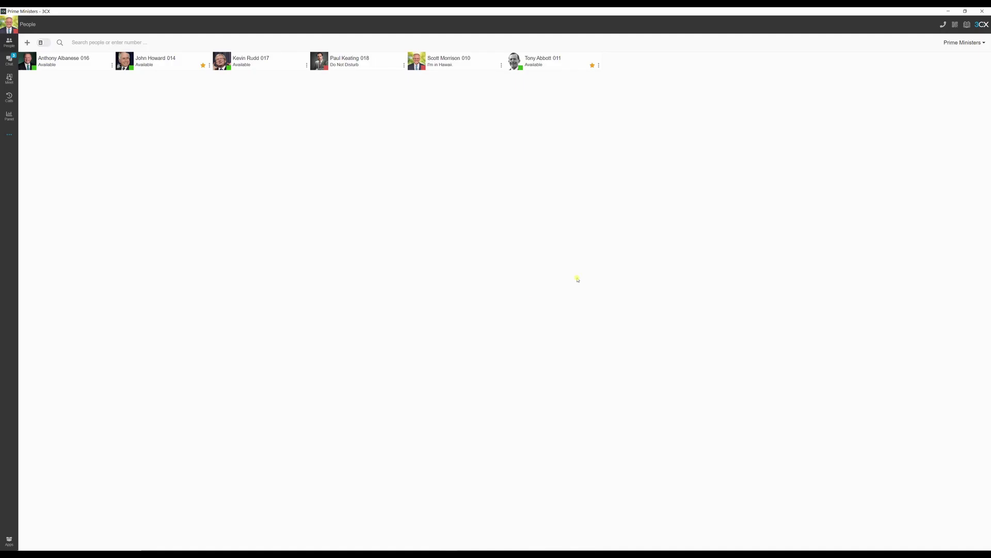
# Delete the three existing rows in the BLF key settings.
pyautogui.click(943, 24)
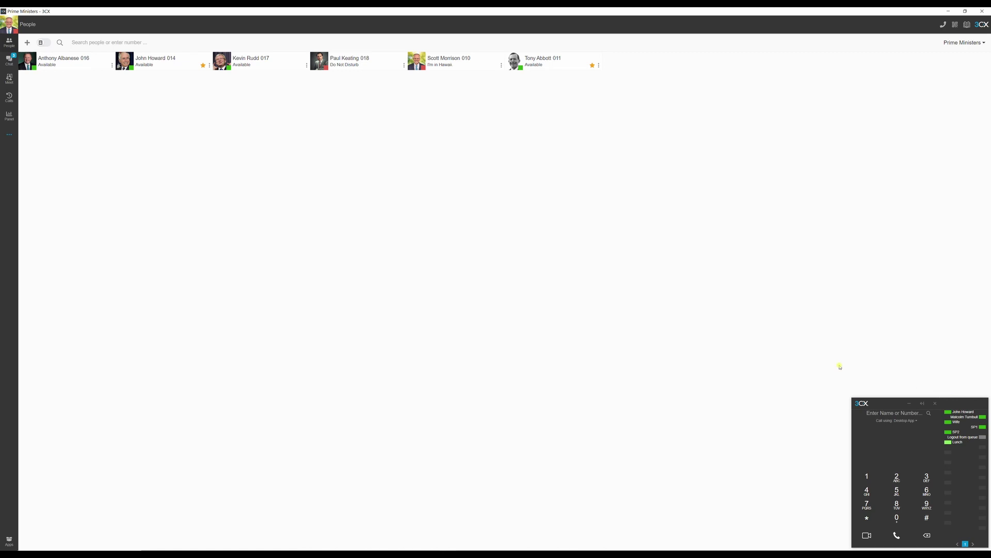
pyautogui.click(9, 134)
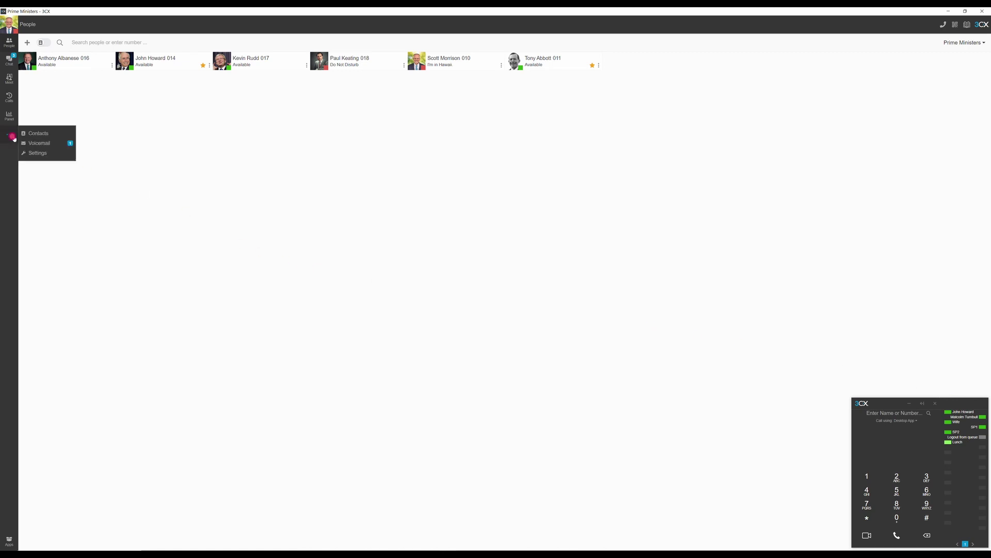
pyautogui.click(43, 152)
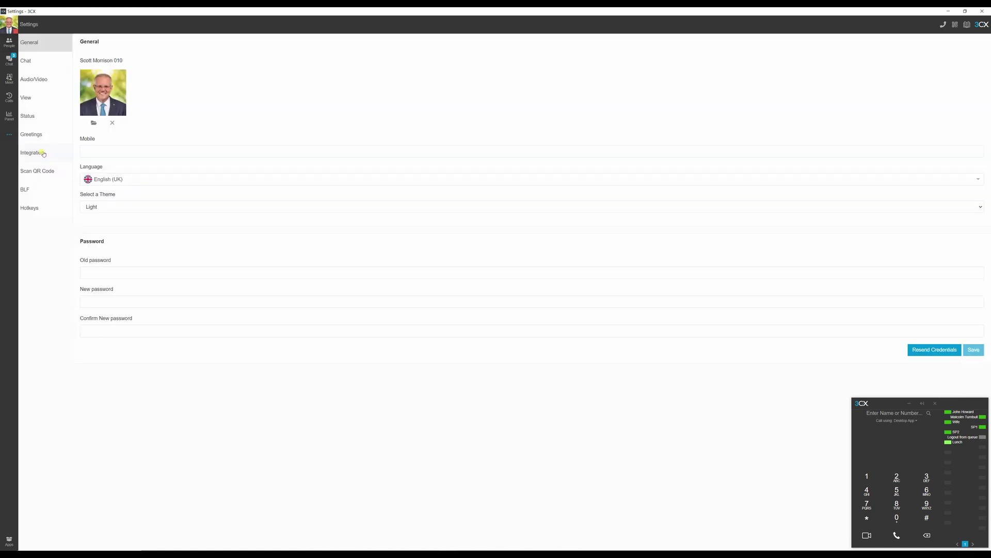
pyautogui.click(40, 192)
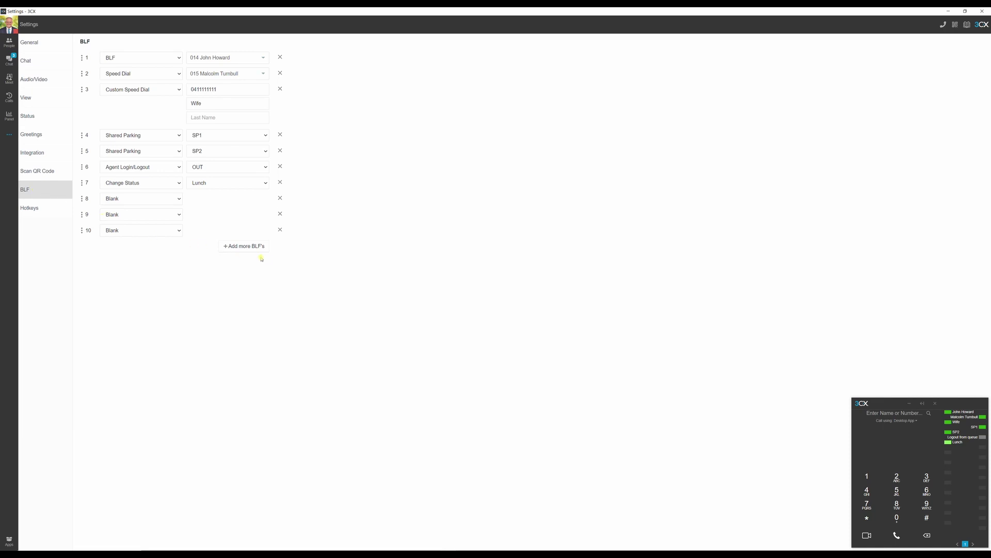
pyautogui.click(280, 57)
pyautogui.click(279, 58)
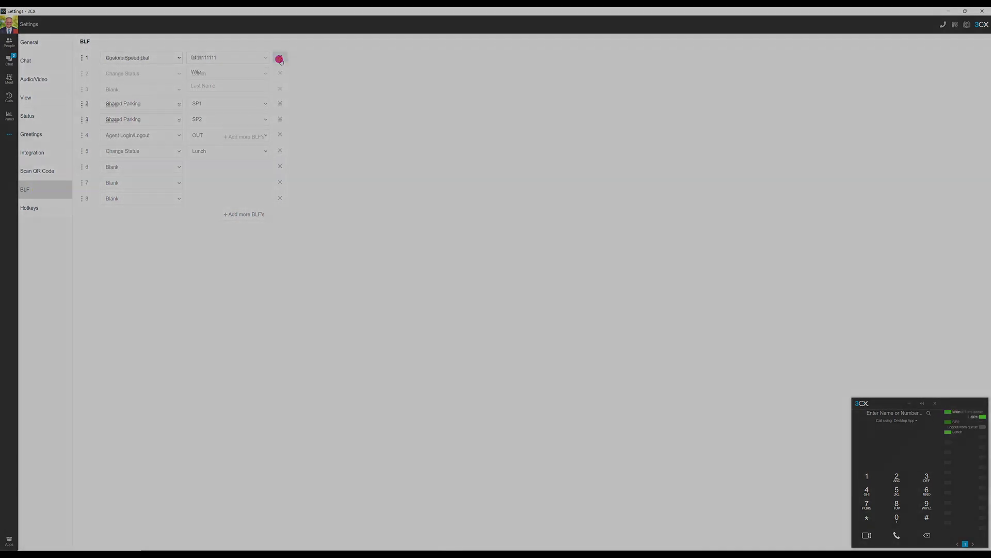
pyautogui.click(280, 58)
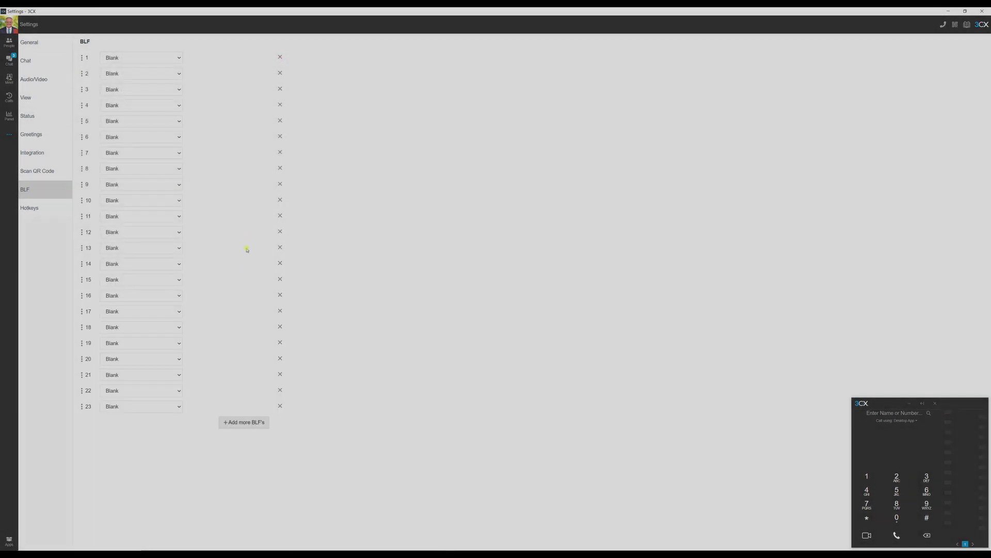
# Make keys 1 and 2 Shared Parking keys for slots SP1 and SP2.
pyautogui.click(169, 57)
pyautogui.click(121, 92)
pyautogui.click(157, 73)
pyautogui.click(122, 108)
pyautogui.click(205, 57)
pyautogui.click(198, 73)
pyautogui.click(227, 73)
# Make keys 3 to 5 BLF keys, with key 3 on 016 and key 4 on 015.
pyautogui.click(206, 95)
pyautogui.click(141, 90)
pyautogui.click(137, 111)
pyautogui.click(141, 106)
pyautogui.click(141, 121)
pyautogui.click(121, 133)
pyautogui.click(227, 105)
pyautogui.click(217, 166)
# Set key 5 to extension 017 and make key 6 a BLF key for 018.
pyautogui.click(228, 121)
pyautogui.write('017')
pyautogui.click(217, 133)
pyautogui.click(154, 137)
pyautogui.click(111, 159)
pyautogui.click(227, 137)
pyautogui.click(217, 150)
# Make keys 7 and 8 speed dials to 016 and 019, then choose key 9's type.
pyautogui.click(141, 153)
pyautogui.click(118, 181)
pyautogui.click(151, 167)
pyautogui.click(118, 196)
pyautogui.click(217, 152)
pyautogui.click(217, 230)
pyautogui.click(227, 168)
pyautogui.click(216, 316)
pyautogui.click(142, 184)
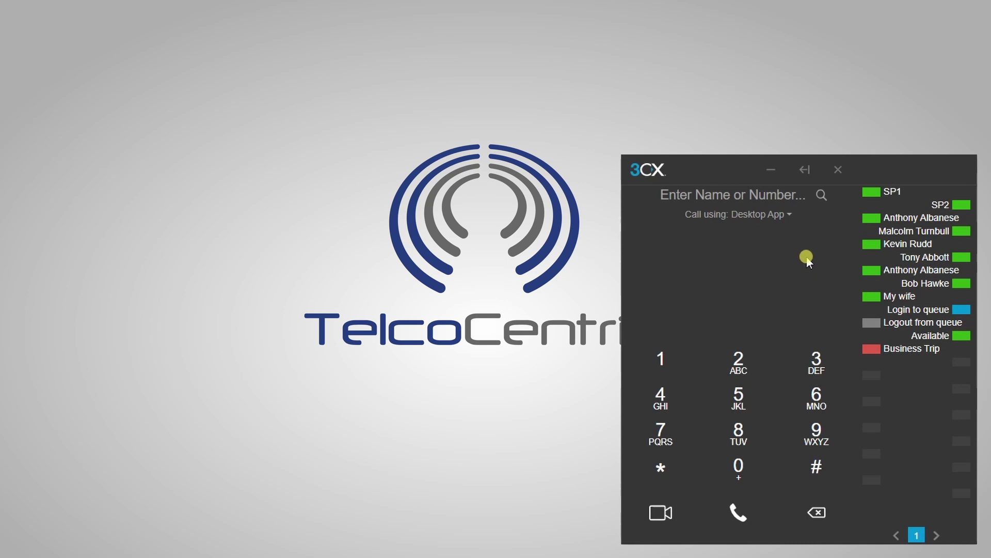
# Call extension 015 from its BLF key and start an attended transfer to 011.
pyautogui.click(958, 235)
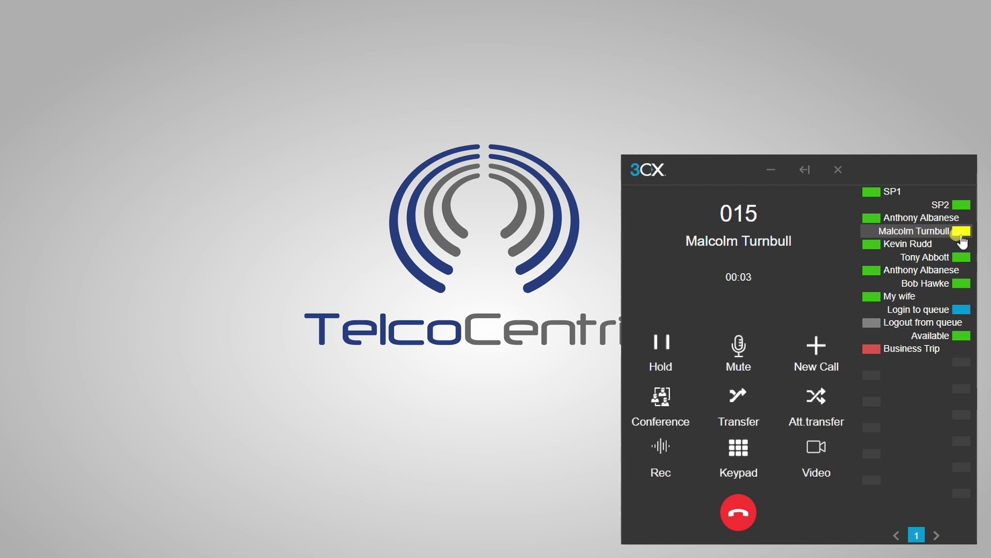
pyautogui.click(814, 412)
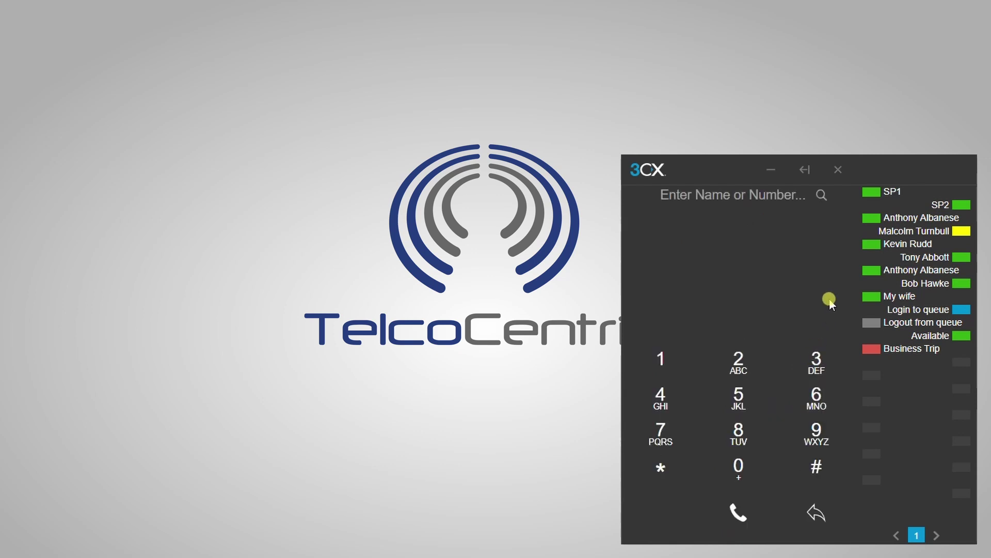
pyautogui.click(939, 258)
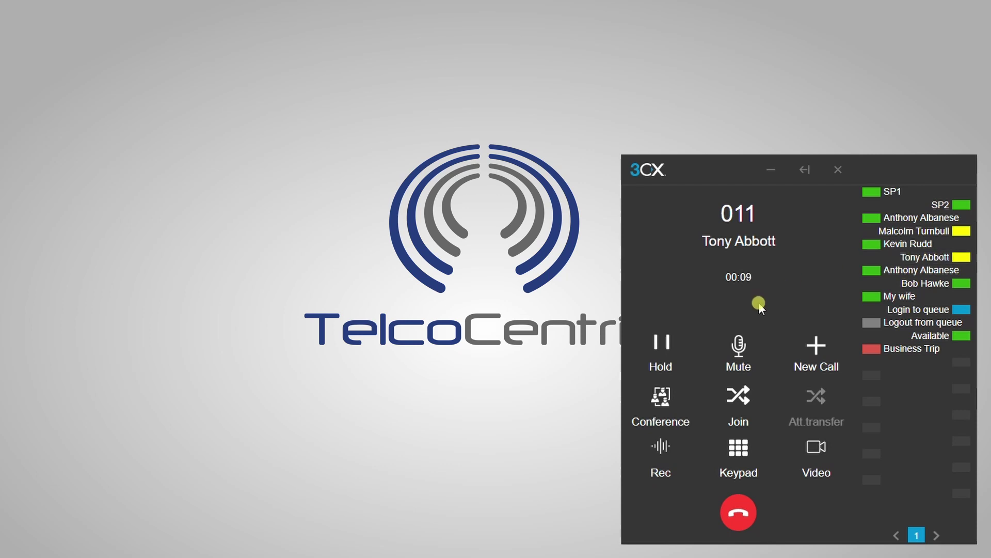
# Join the calls to complete the transfer, then call 015 again and park it on SP1.
pyautogui.click(730, 402)
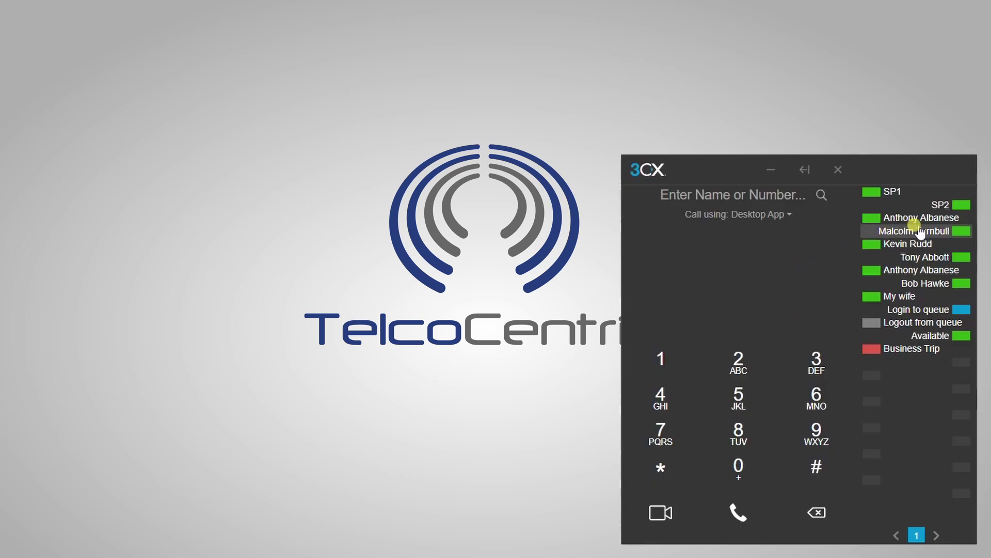
pyautogui.click(922, 231)
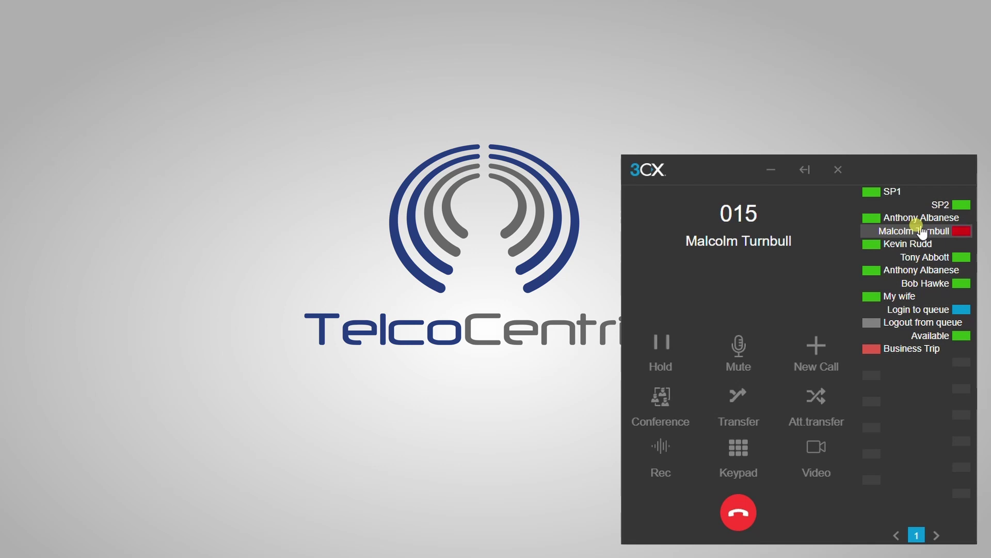
pyautogui.click(893, 192)
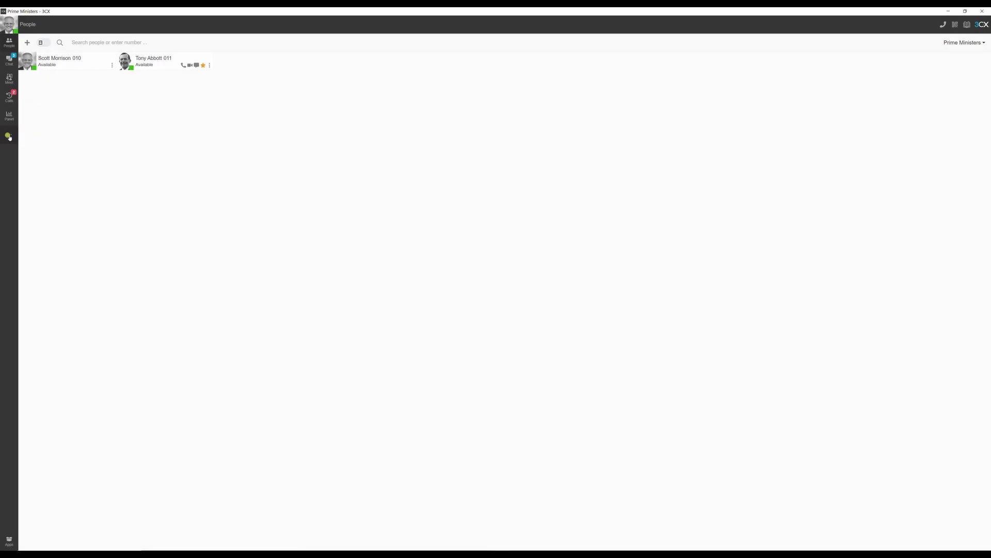
# Show the Audio/Video settings with Jabra PRO 930 speaker, microphone and headset integration options.
pyautogui.click(9, 138)
pyautogui.click(38, 153)
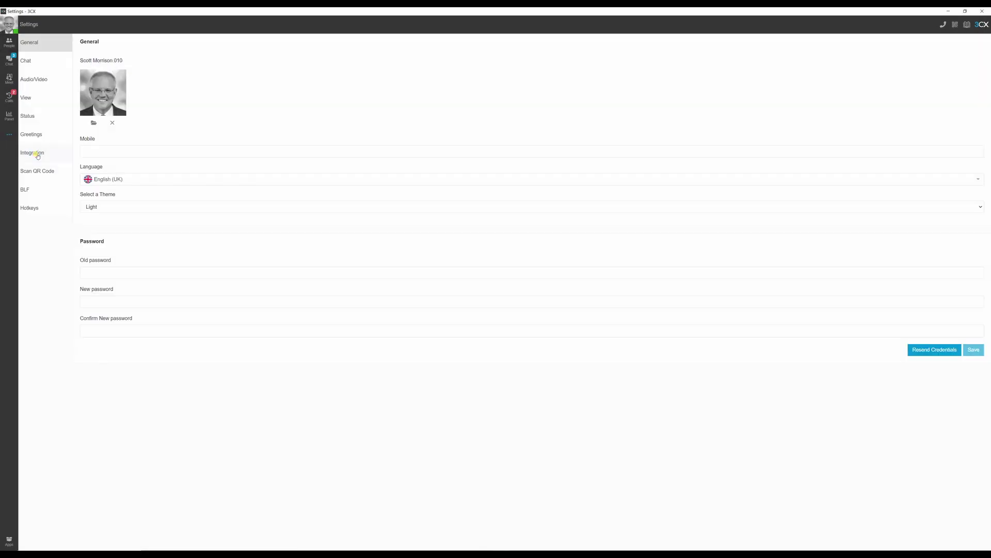
pyautogui.click(34, 81)
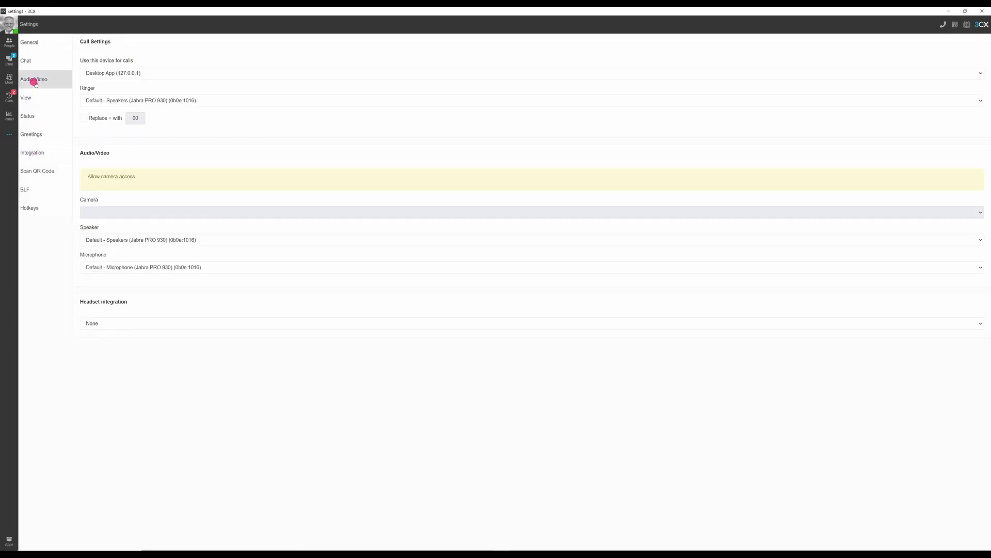